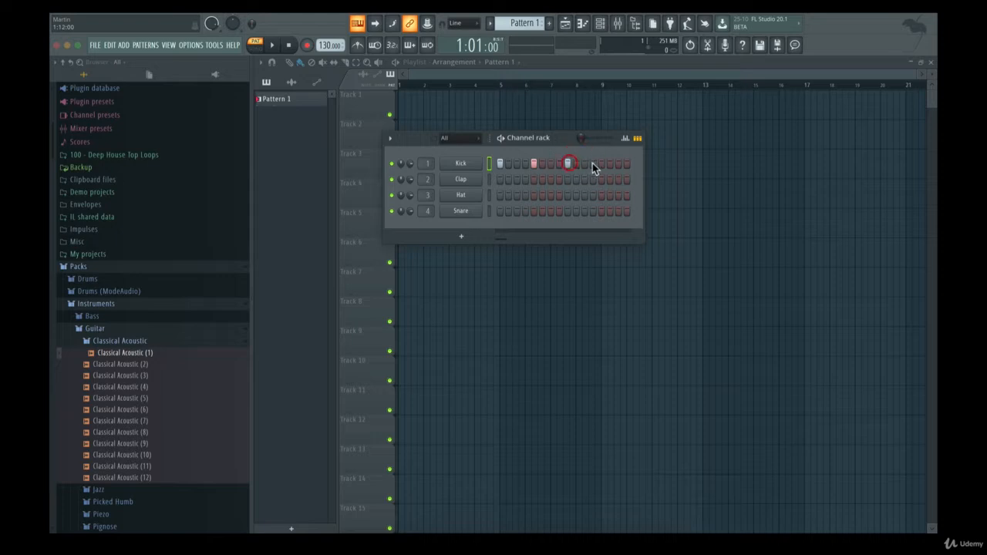
pyautogui.click(602, 164)
pyautogui.rightClick(534, 164)
pyautogui.rightClick(501, 163)
# - Fill each 4 steps of the Kick channel and play the pattern briefly to check the beat
pyautogui.rightClick(485, 164)
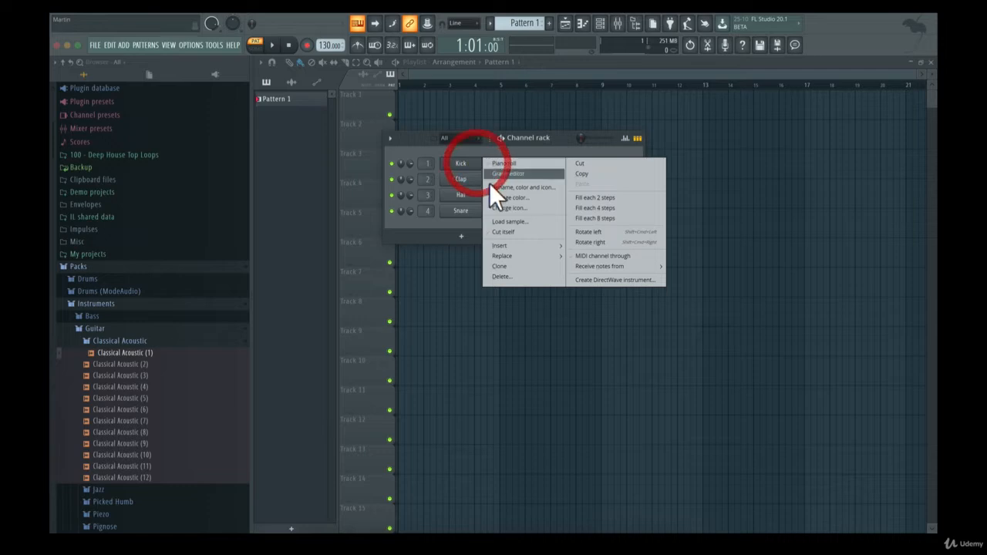
pyautogui.click(590, 208)
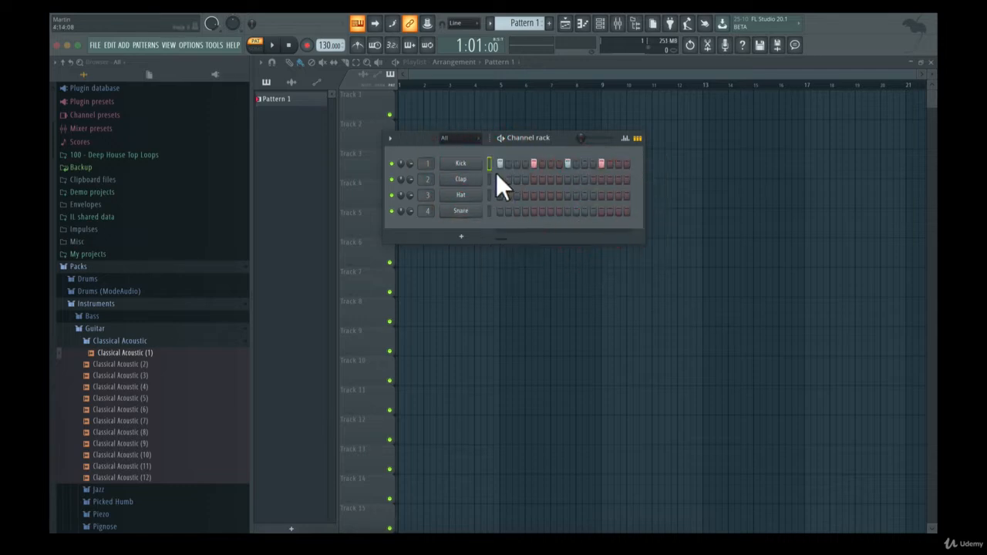
pyautogui.press('space')
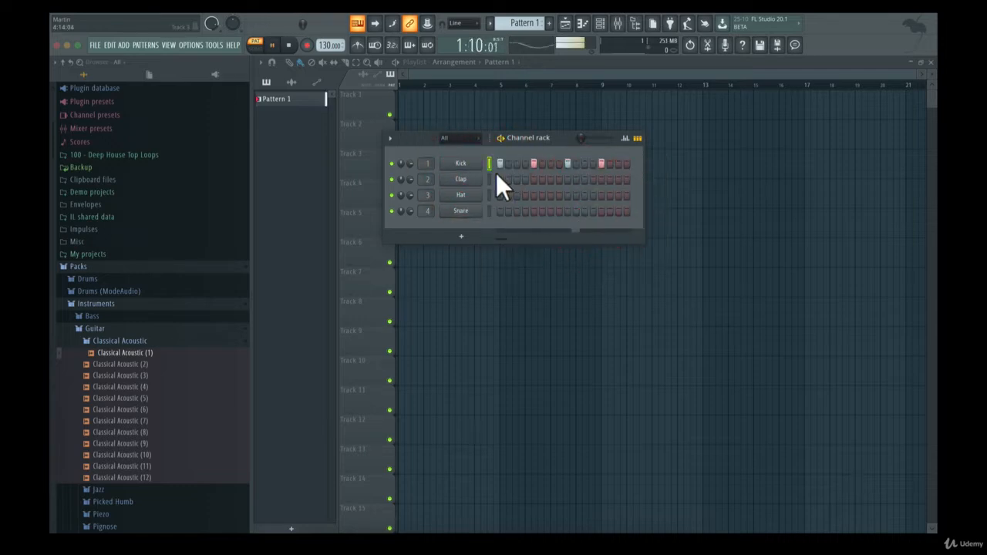
pyautogui.press('space')
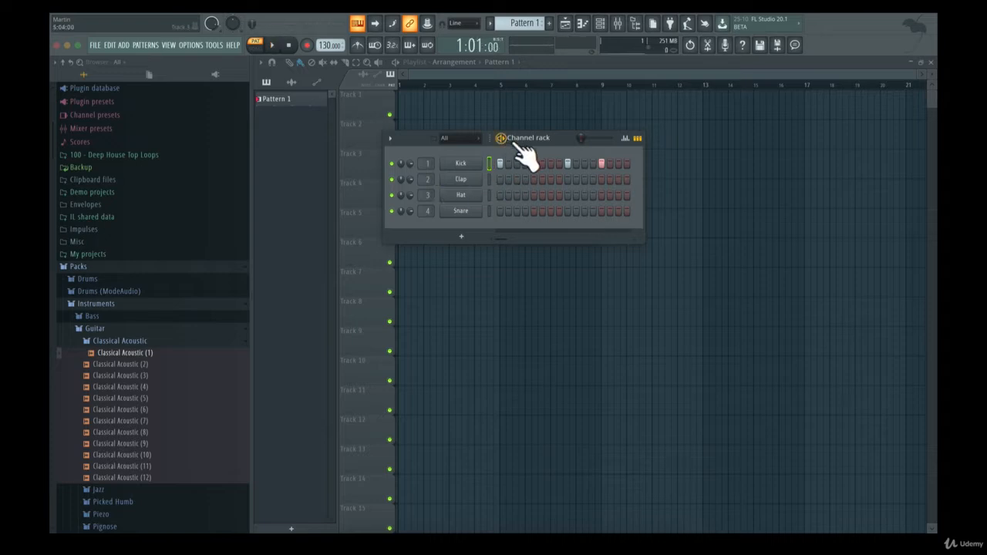
# - Move the channel rack clear of the track list, then rename Pattern 1 as Kick and colour it red
pyautogui.click(540, 142)
pyautogui.moveTo(541, 142); pyautogui.dragTo(614, 175)
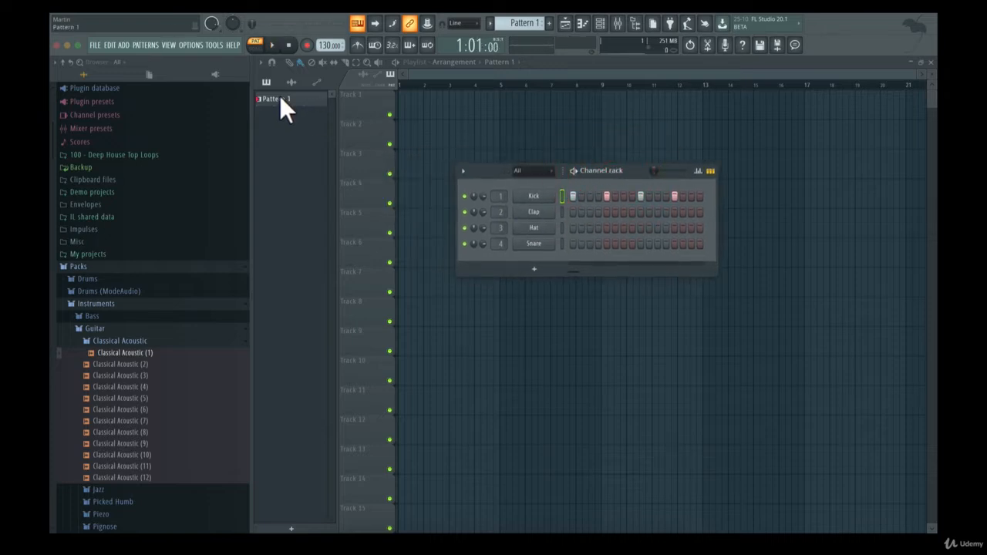
pyautogui.rightClick(286, 99)
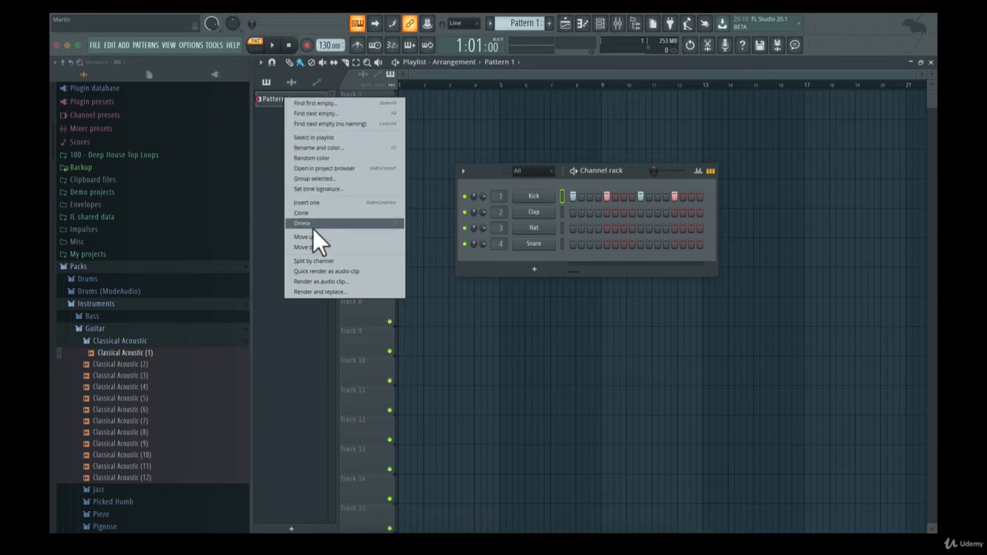
pyautogui.click(327, 148)
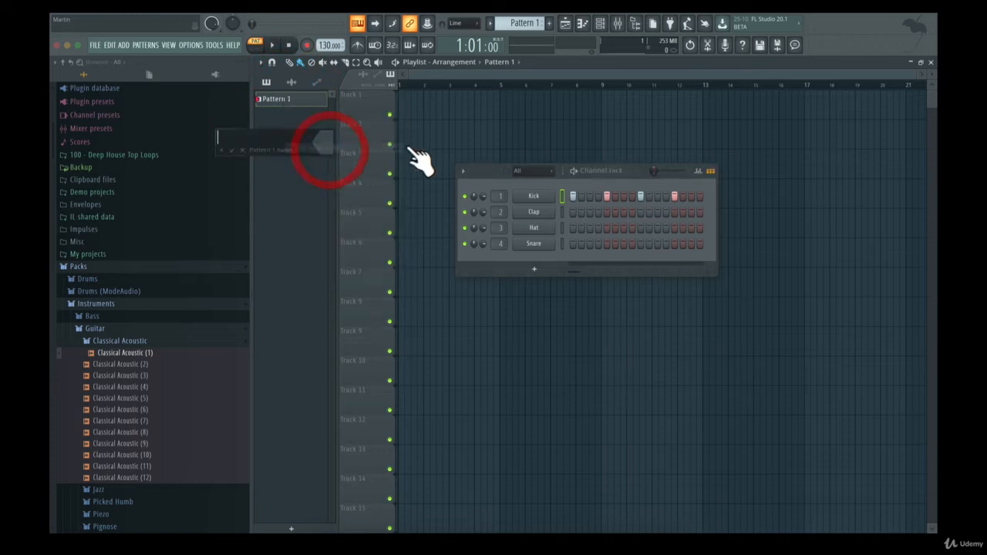
pyautogui.write('Kick')
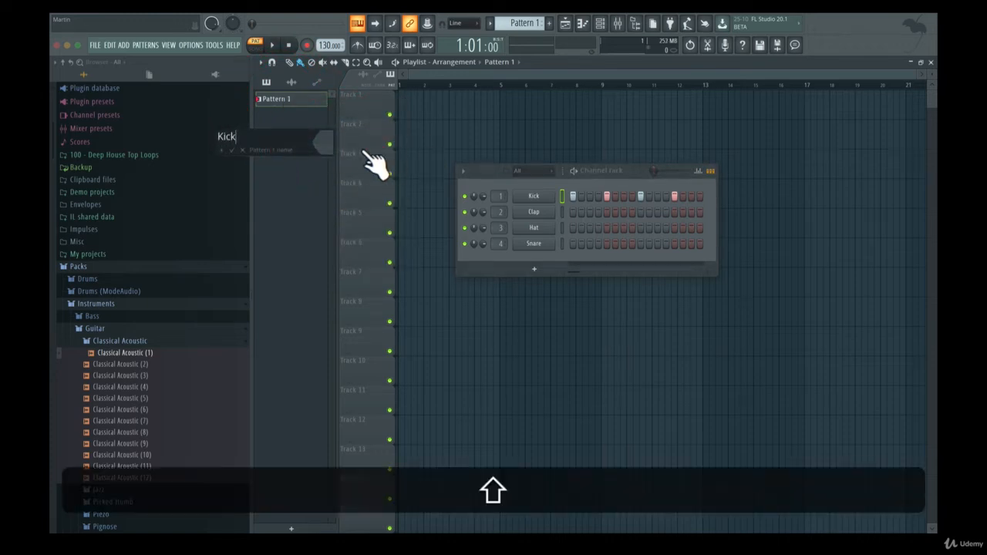
pyautogui.click(324, 143)
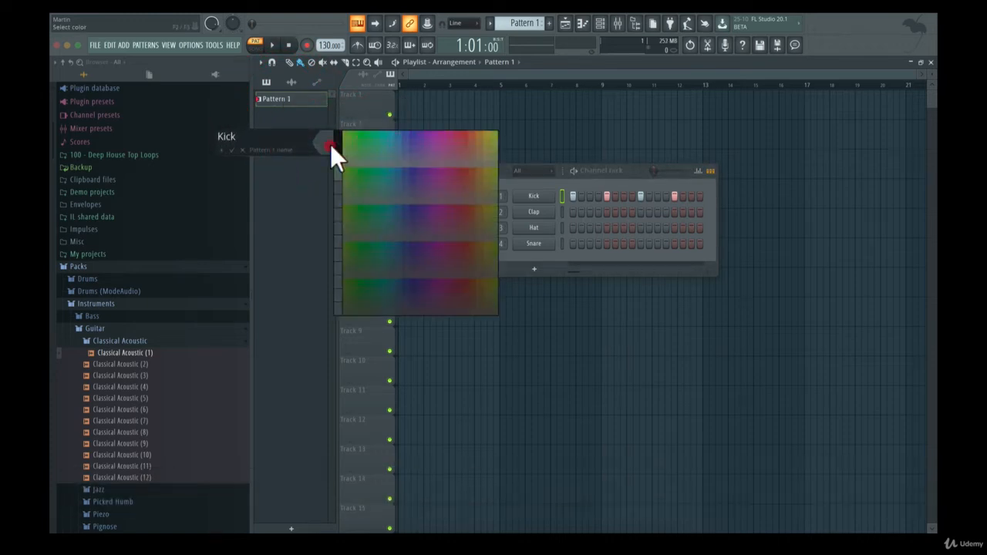
pyautogui.click(464, 132)
pyautogui.click(232, 150)
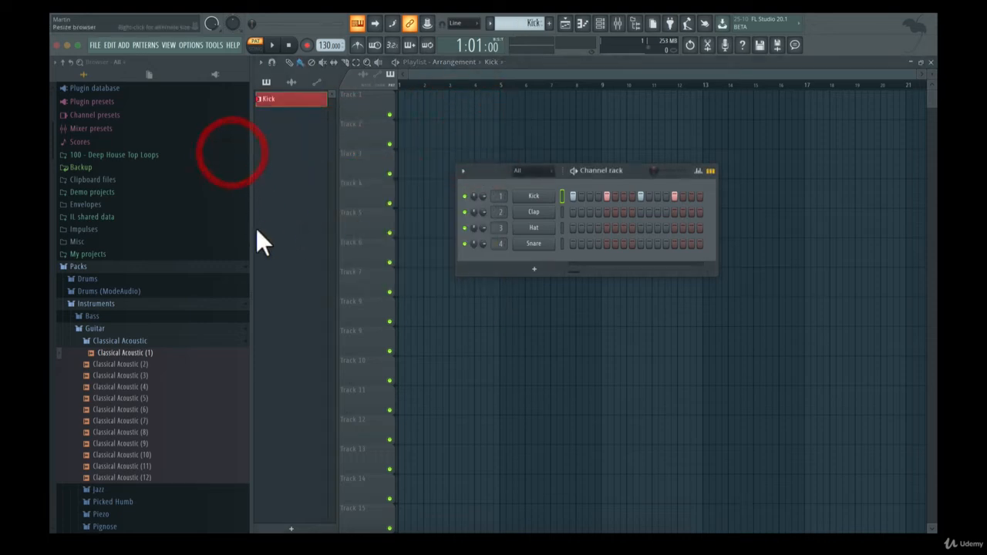
# - Add a new pattern named Clap & Snare
pyautogui.click(552, 24)
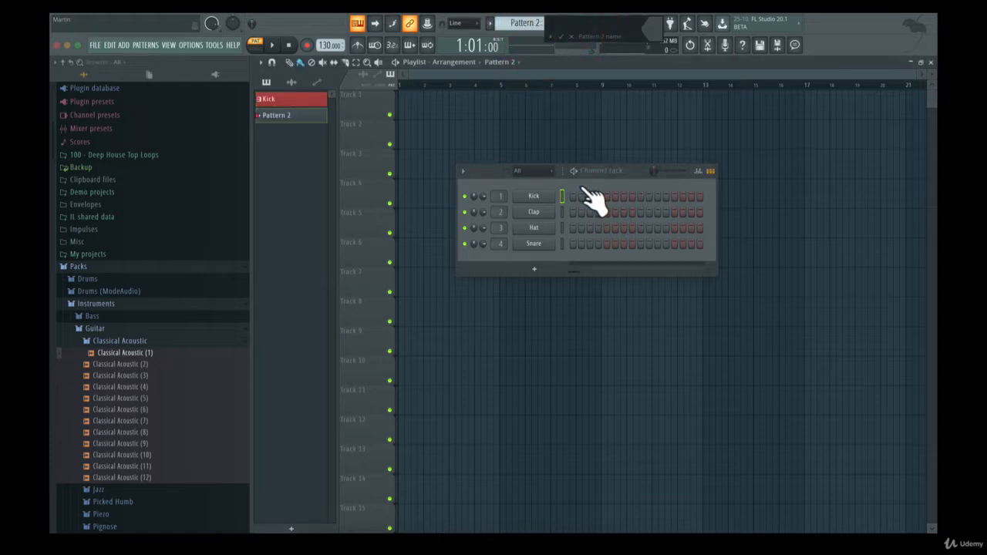
pyautogui.press('shift')
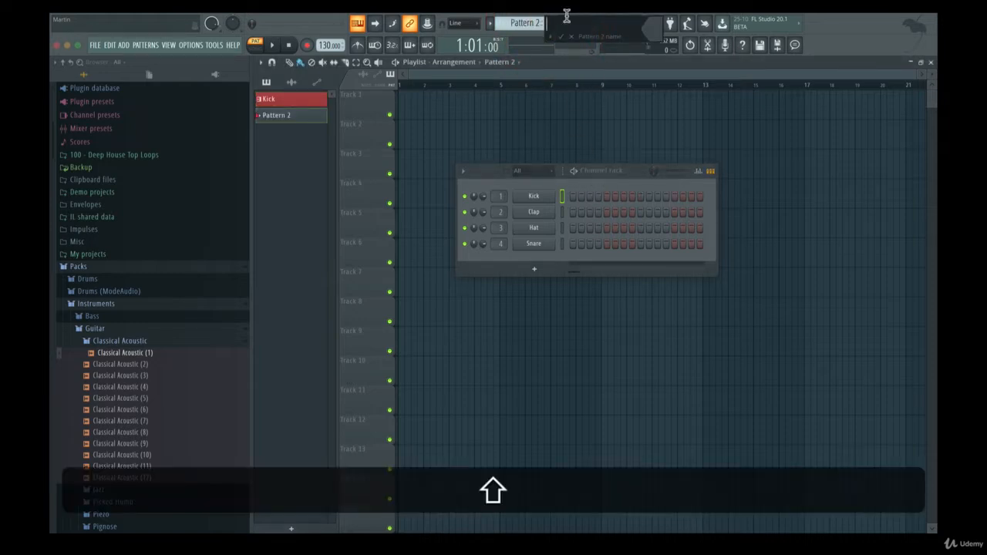
pyautogui.write('Clap & Snare')
pyautogui.press('Return')
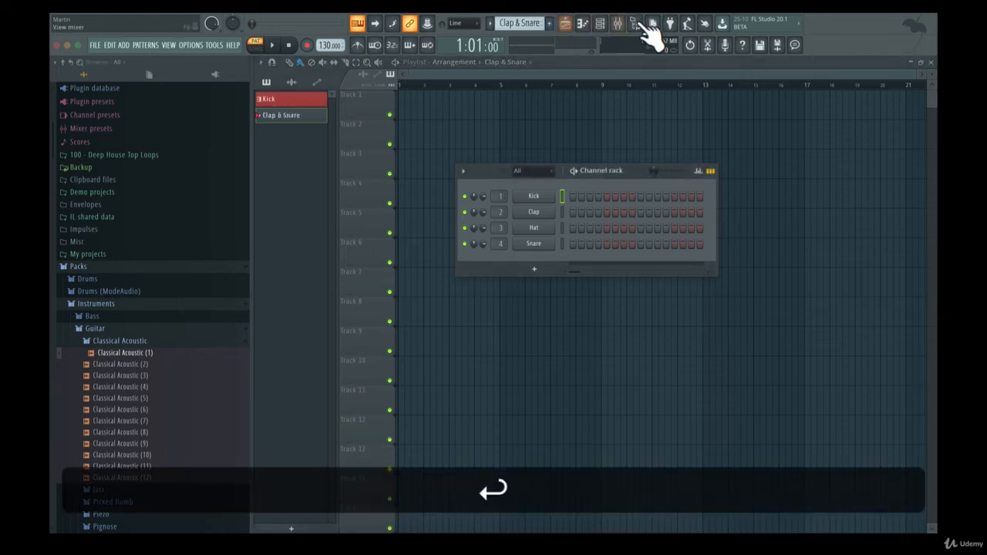
pyautogui.click(521, 23)
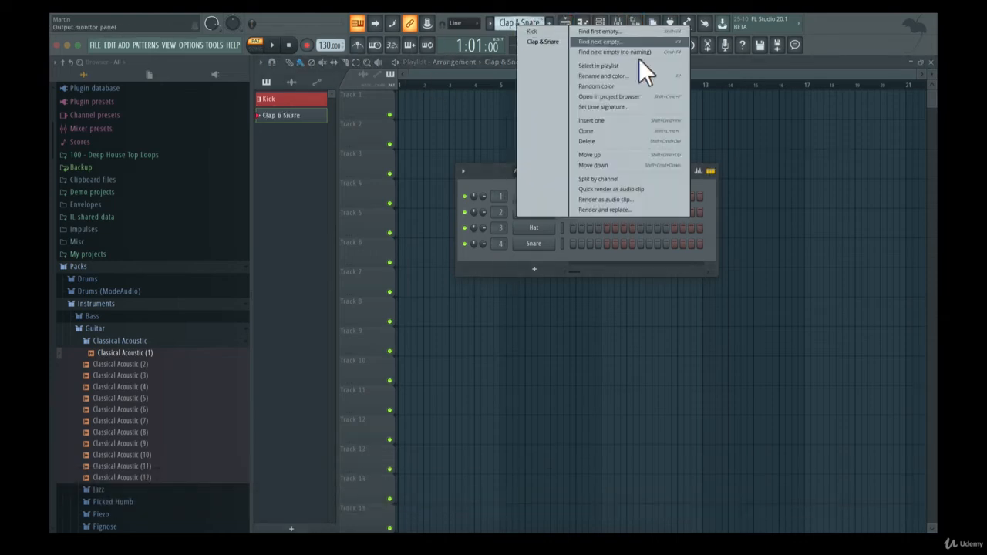
pyautogui.click(645, 78)
pyautogui.click(642, 77)
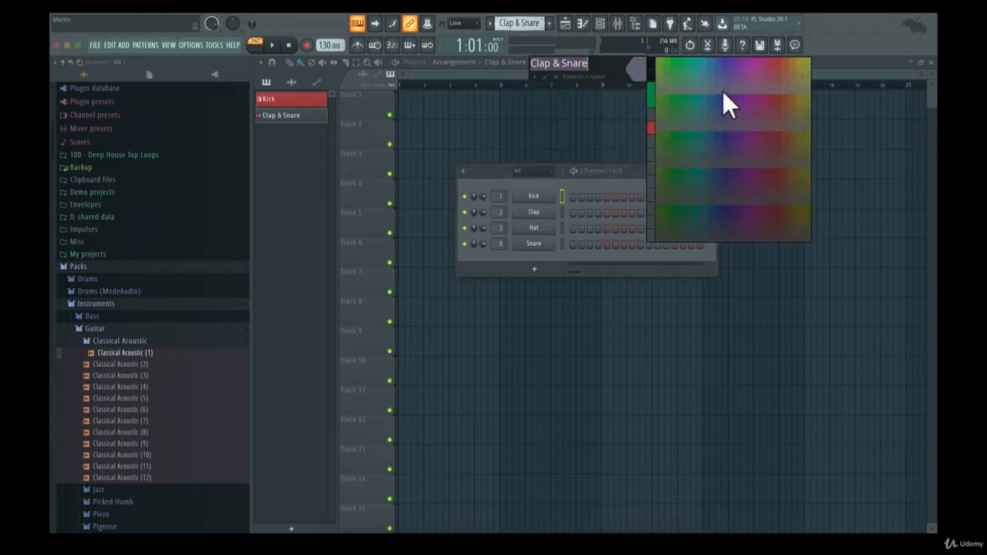
pyautogui.click(612, 64)
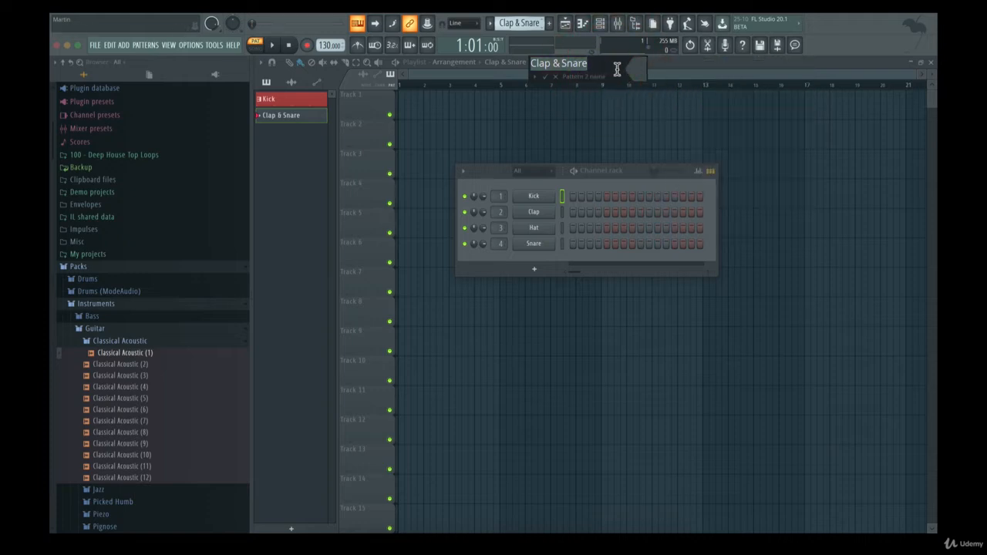
pyautogui.click(619, 67)
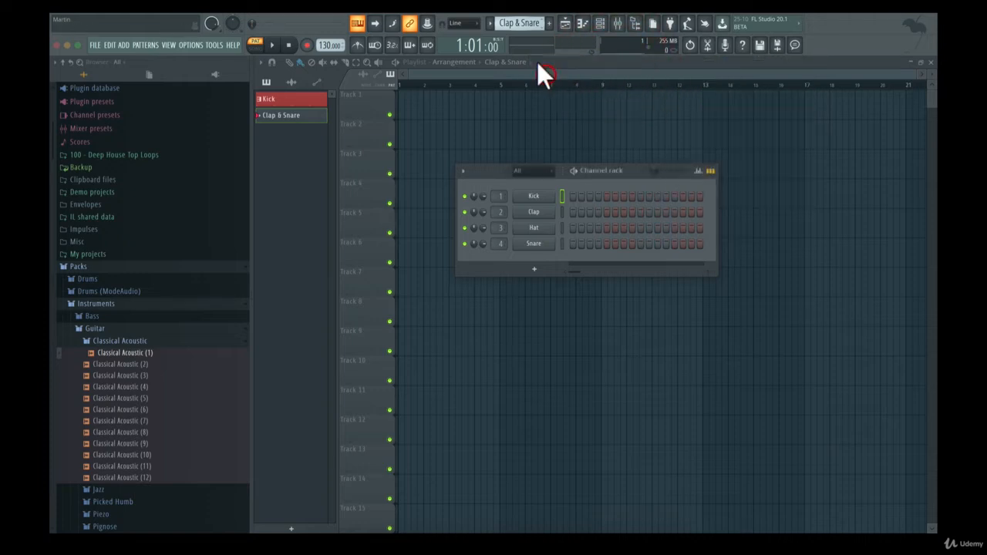
# - Assign a random colour to the Clap & Snare pattern
pyautogui.click(527, 23)
pyautogui.moveTo(525, 23); pyautogui.dragTo(525, 31)
pyautogui.rightClick(525, 24)
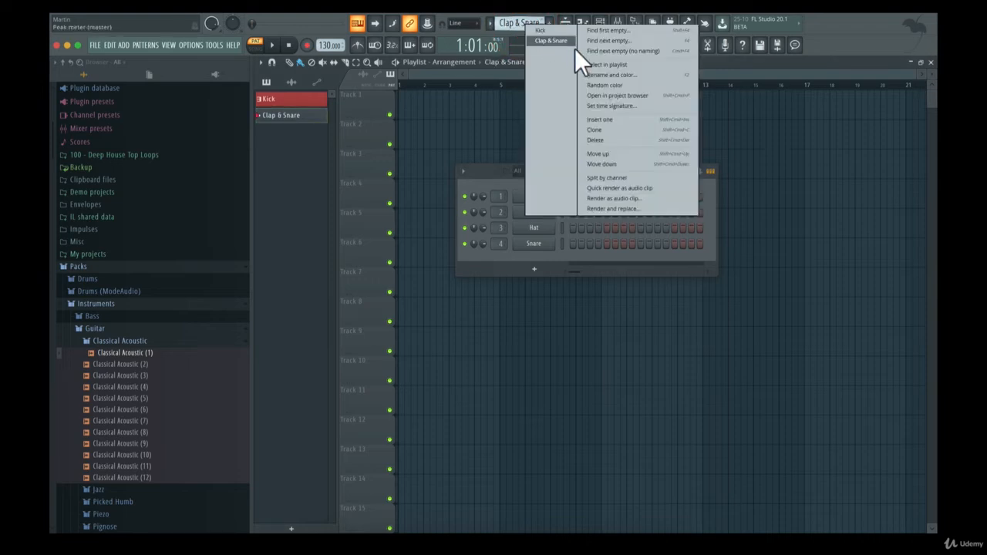
pyautogui.click(604, 85)
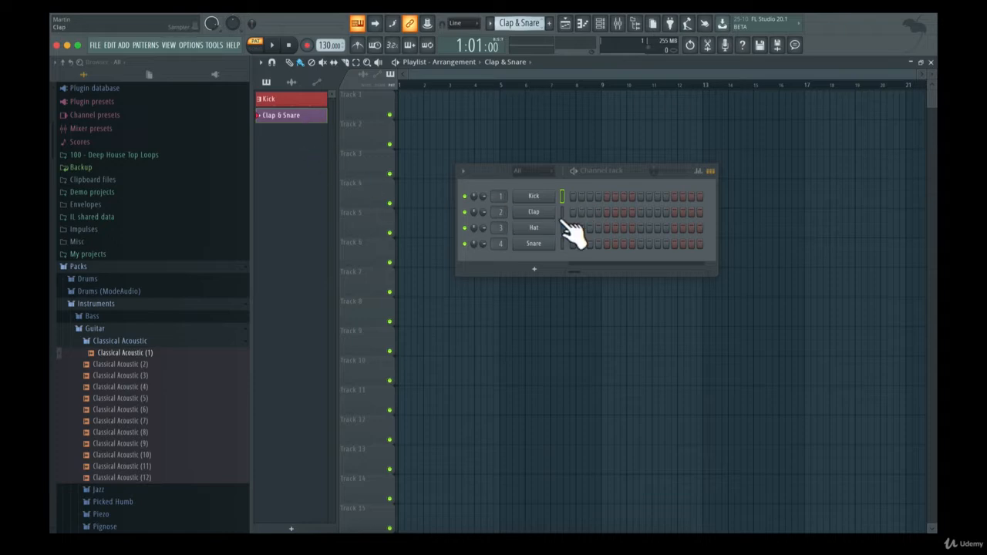
# - Place Clap and Snare hits on steps 5 and 13 of the Clap & Snare pattern and play it
pyautogui.click(607, 213)
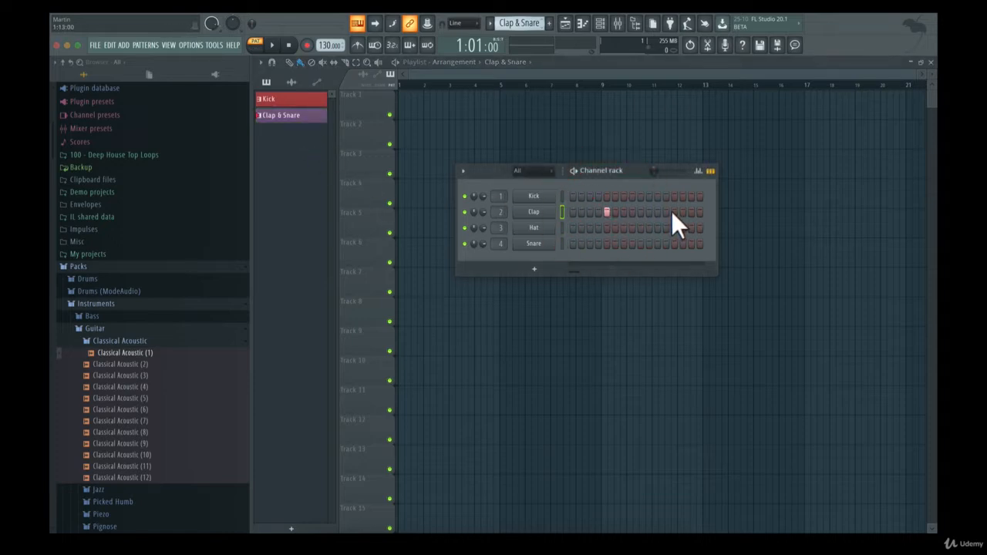
pyautogui.click(674, 212)
pyautogui.click(607, 244)
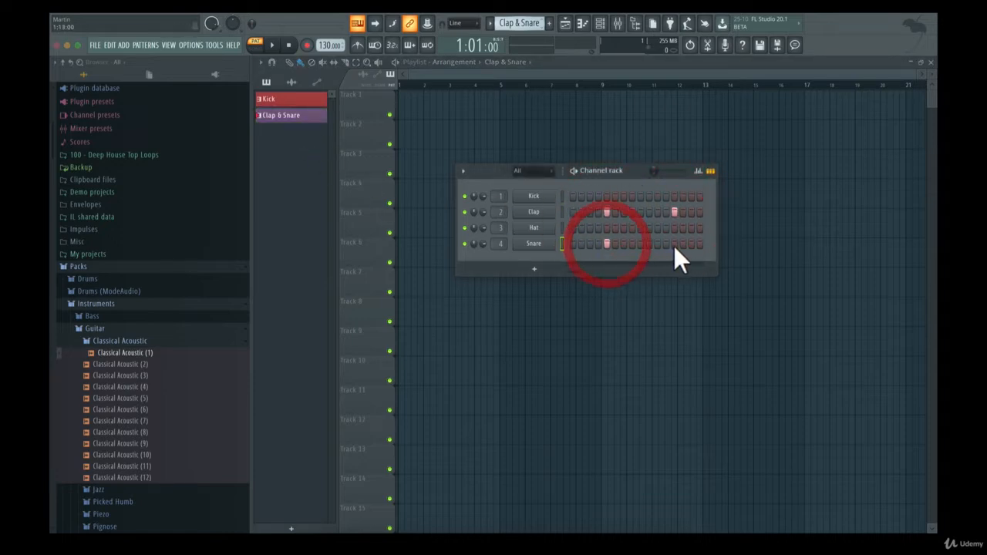
pyautogui.click(675, 244)
pyautogui.press('space')
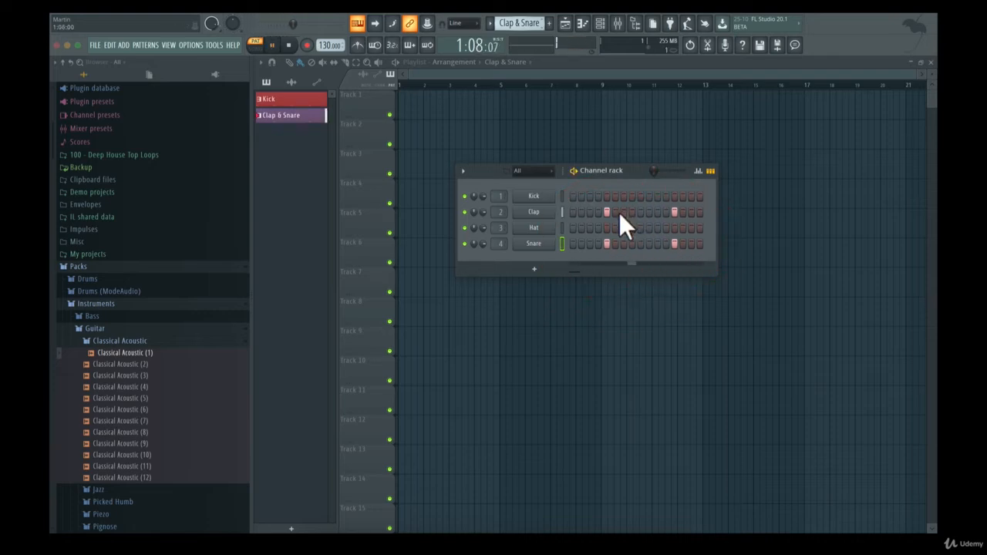
# - Place the Kick pattern on Track 1 and the Clap & Snare pattern on Track 2, both at bar 1 of the playlist
pyautogui.click(283, 99)
pyautogui.click(400, 96)
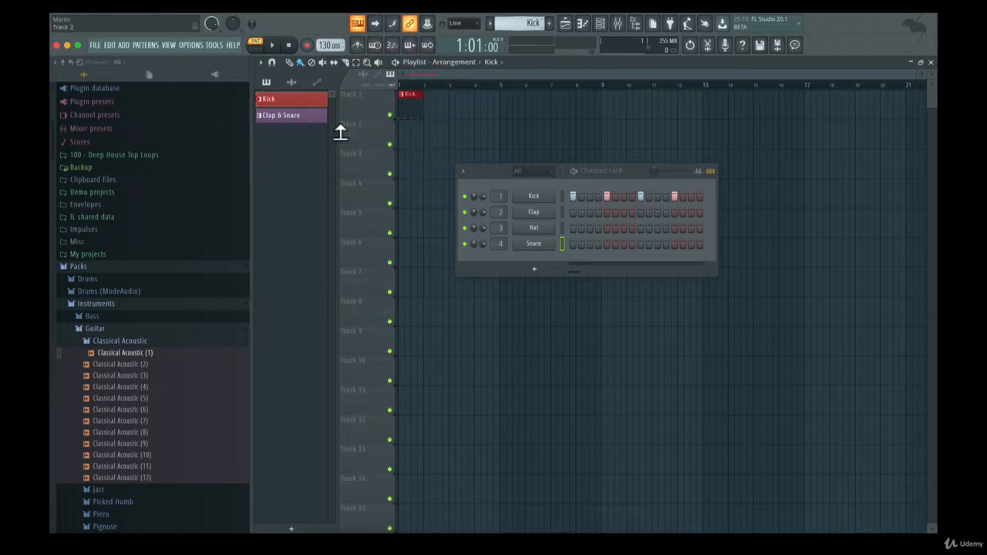
pyautogui.click(306, 117)
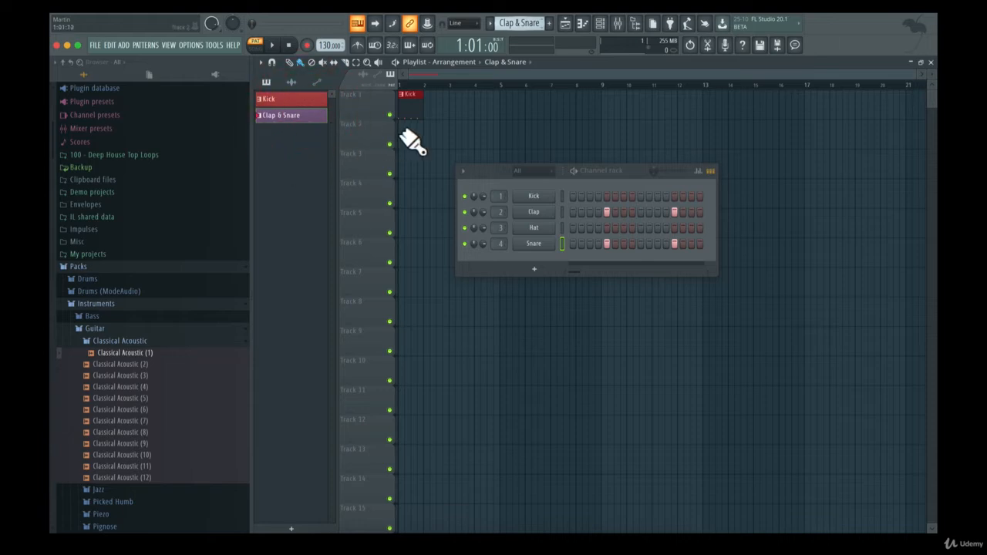
pyautogui.click(410, 130)
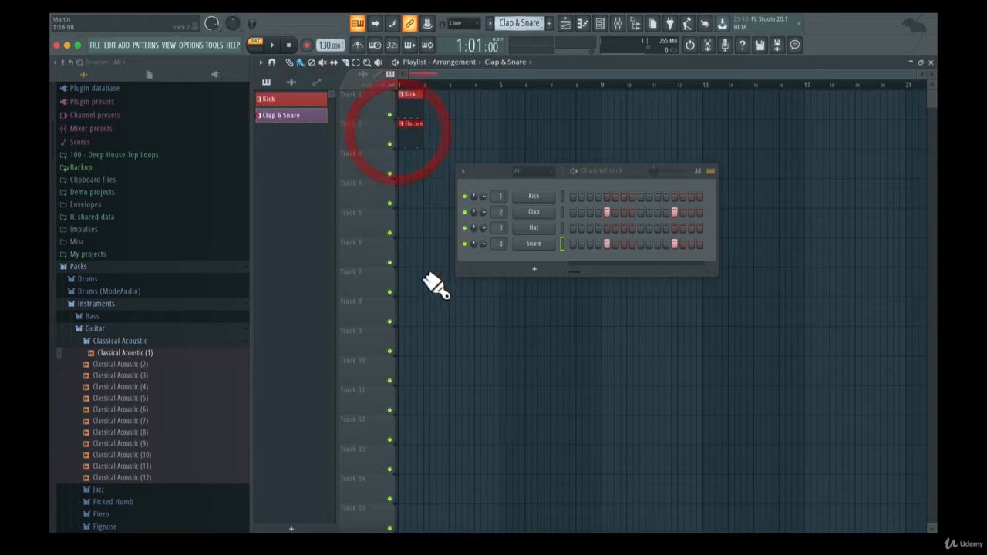
# - Rename playlist Track 1 as Kick
pyautogui.click(358, 107)
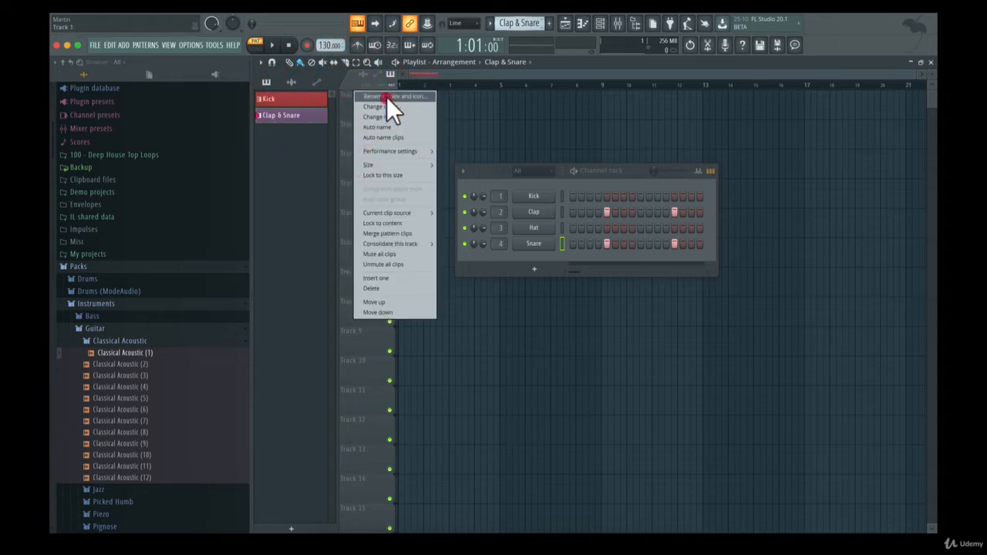
pyautogui.click(387, 96)
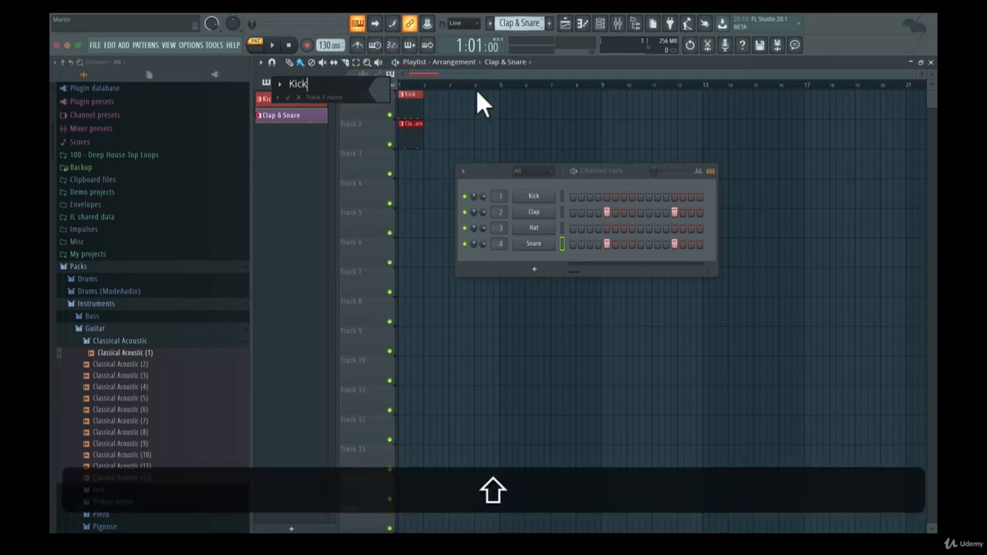
pyautogui.hotkey('shift', 'Return')
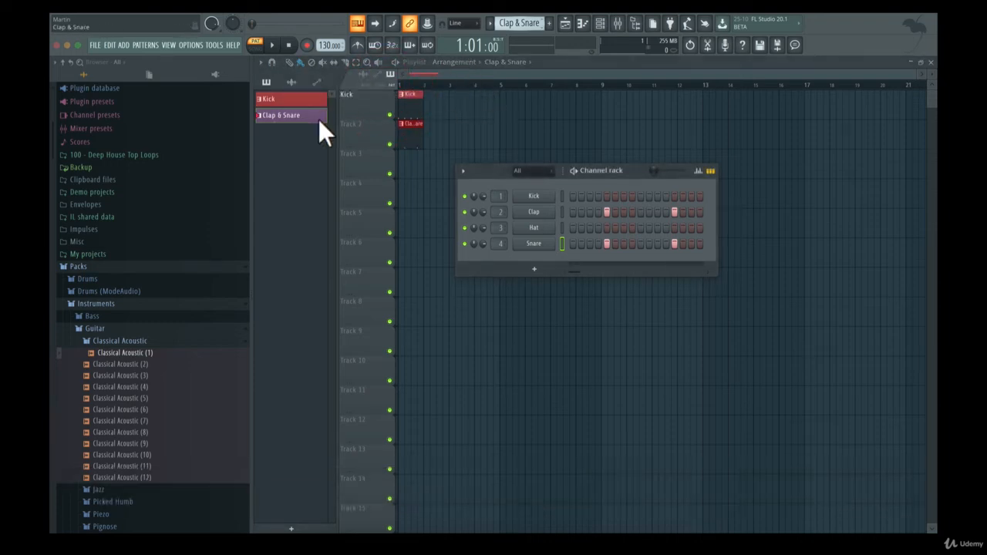
# - Rename playlist Track 2 as Claps & Snare
pyautogui.click(356, 123)
pyautogui.click(373, 126)
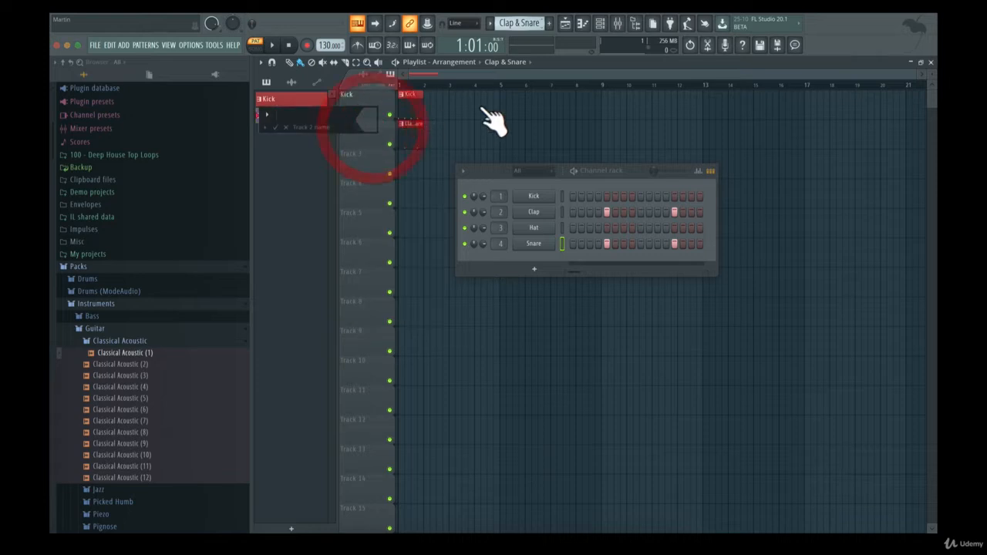
pyautogui.write('Claos')
pyautogui.press('BackSpace')
pyautogui.press('BackSpace')
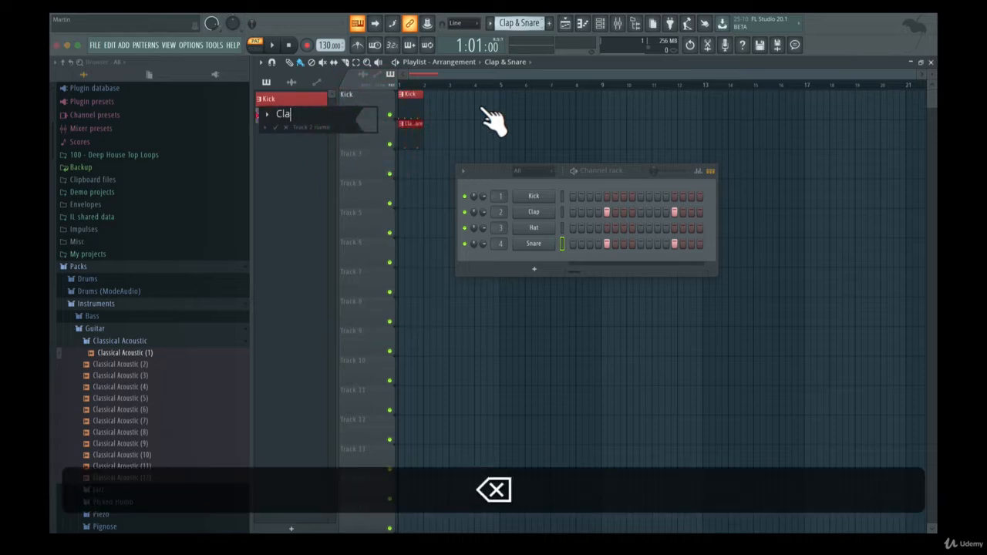
pyautogui.write('ps & Snare')
pyautogui.press('Return')
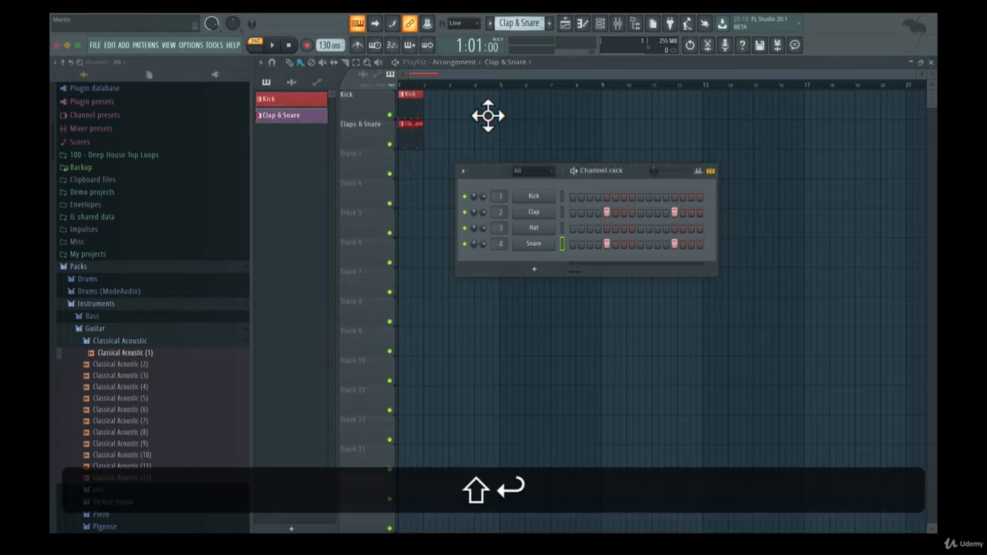
# - Change the Claps & Snare track's colour to green
pyautogui.rightClick(373, 124)
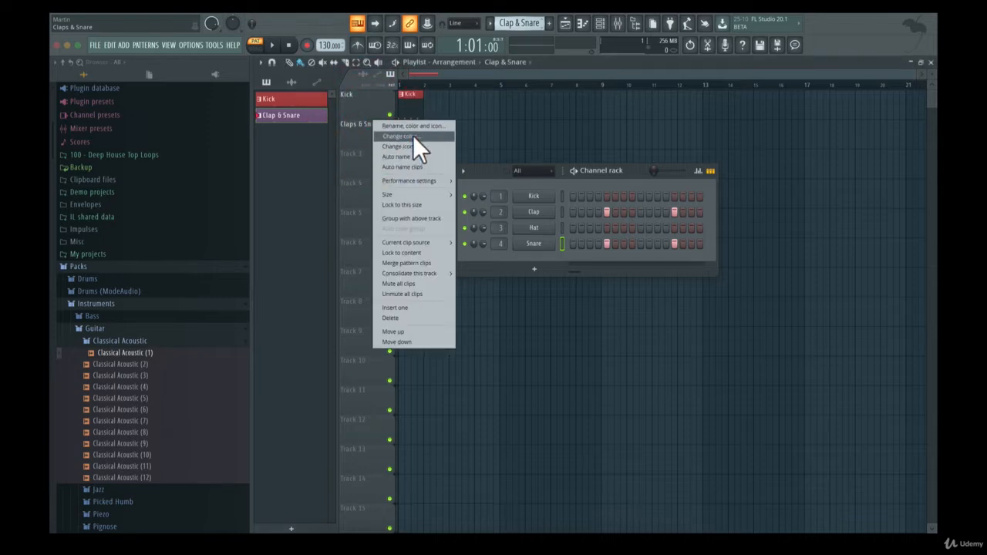
pyautogui.click(413, 137)
pyautogui.click(439, 142)
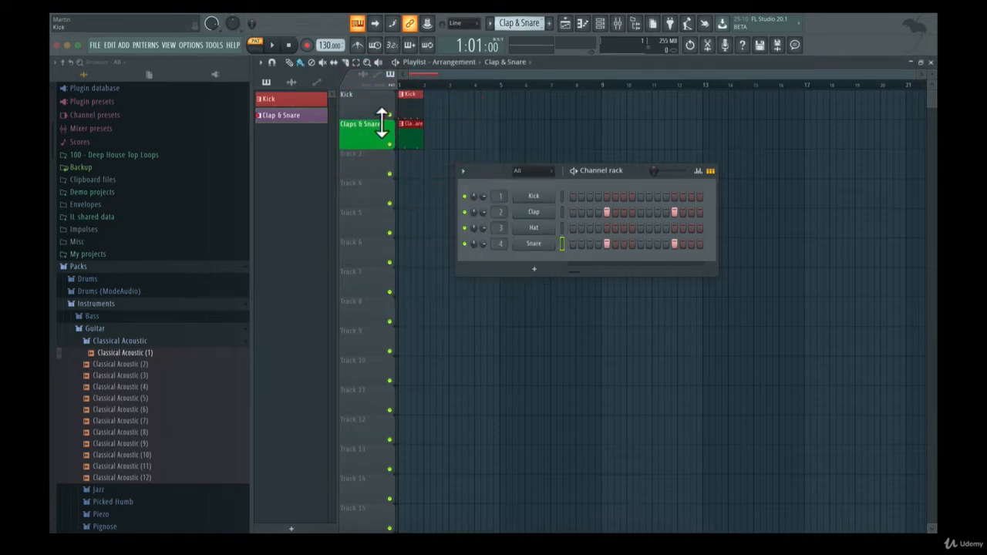
# - Change the Claps & Snare track's colour to purple and the Kick track's colour to red, matching their patterns
pyautogui.rightClick(363, 133)
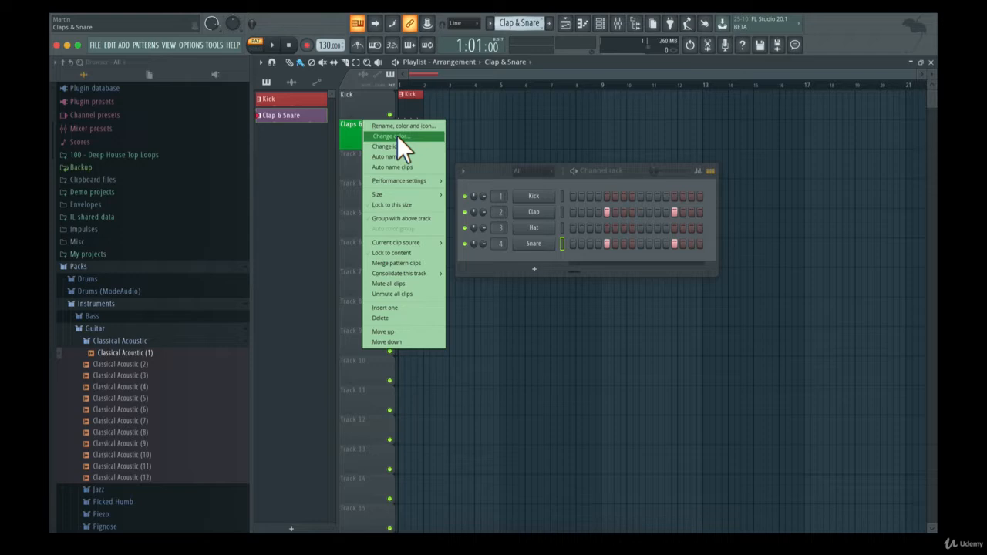
pyautogui.click(397, 136)
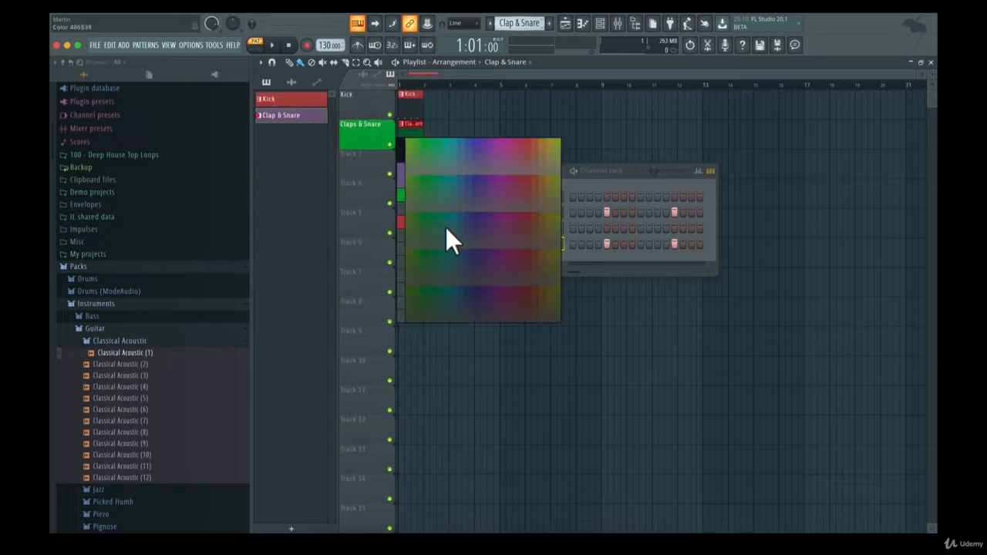
pyautogui.click(403, 184)
pyautogui.rightClick(365, 109)
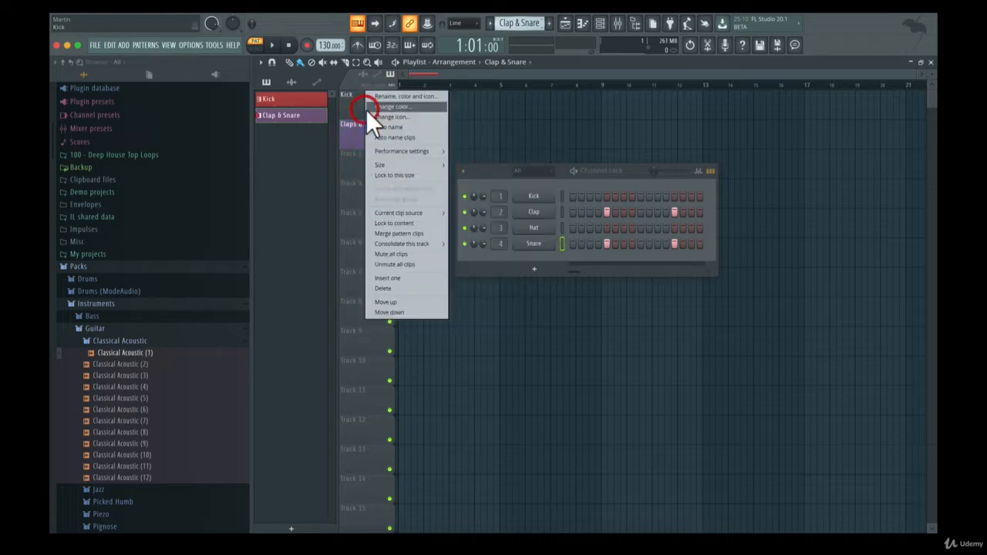
pyautogui.click(383, 107)
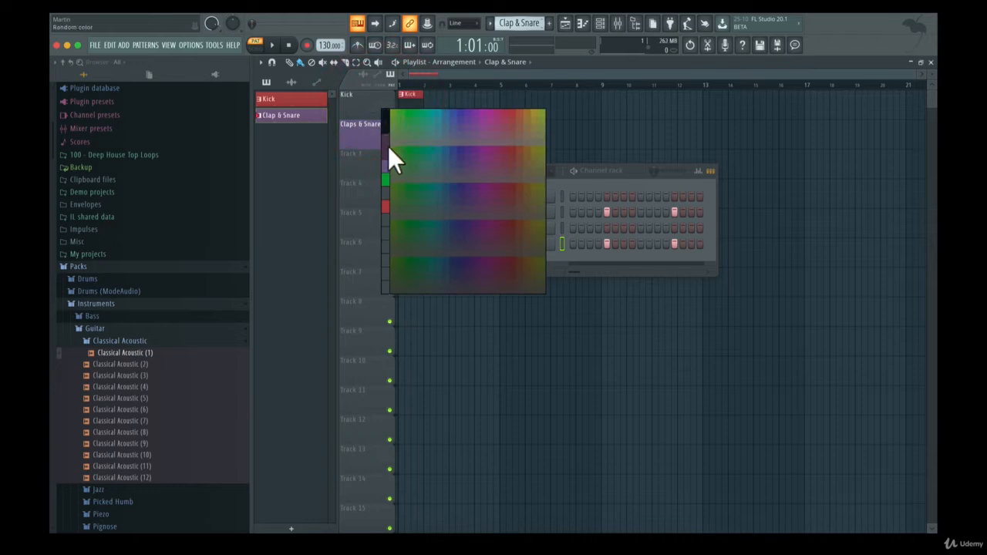
pyautogui.click(386, 205)
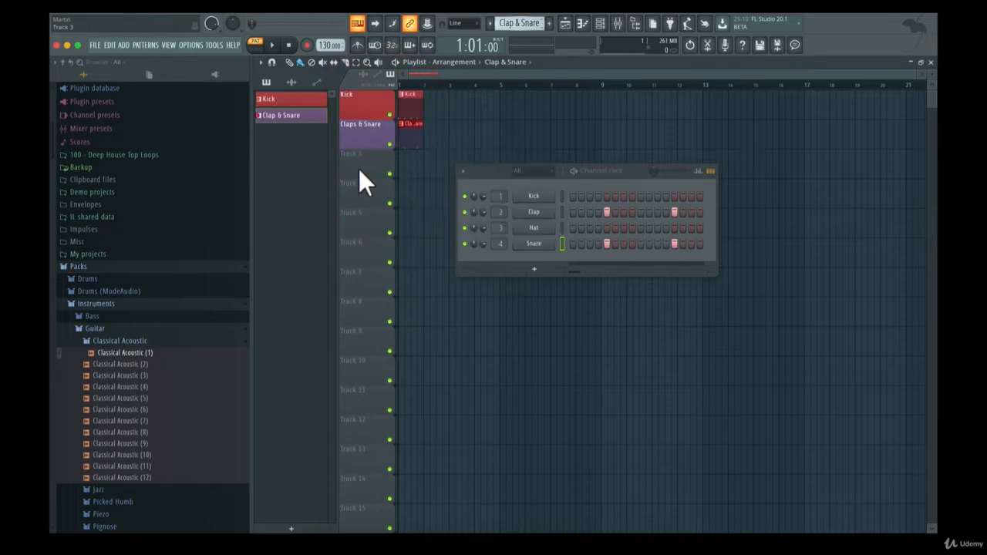
# - Assign the Kick drum icon to the Kick track and the Drum pads icon to the Claps & Snare track
pyautogui.rightClick(362, 105)
pyautogui.click(376, 120)
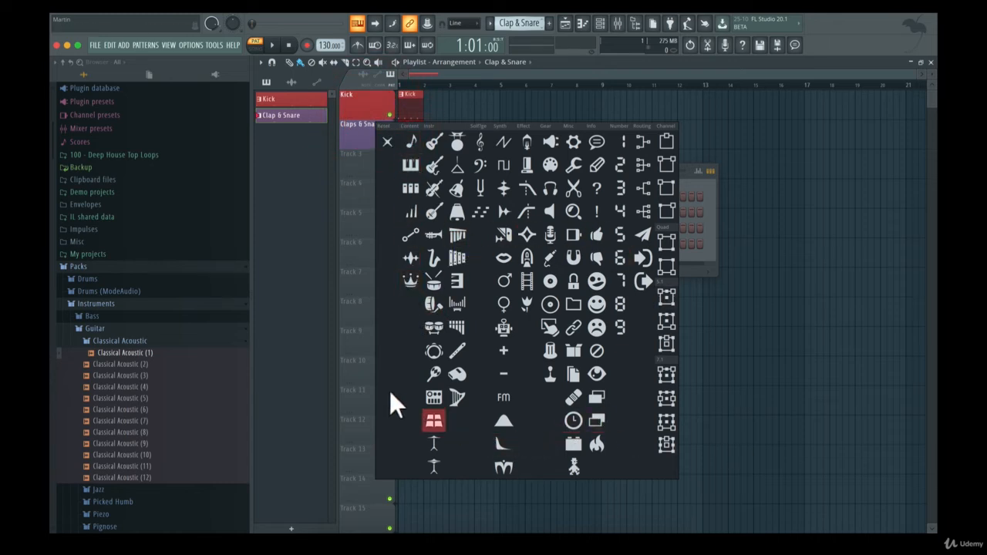
pyautogui.click(429, 304)
pyautogui.rightClick(362, 128)
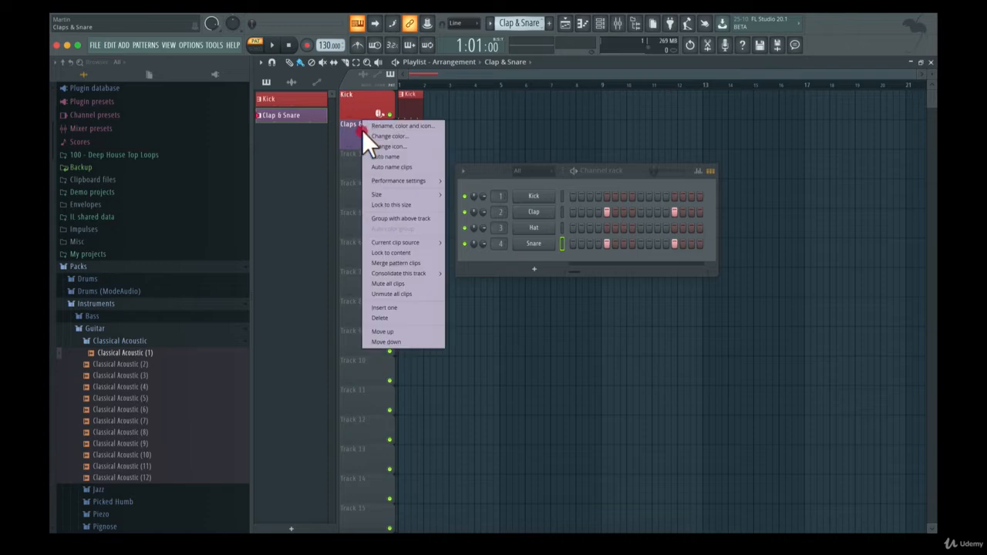
pyautogui.click(389, 146)
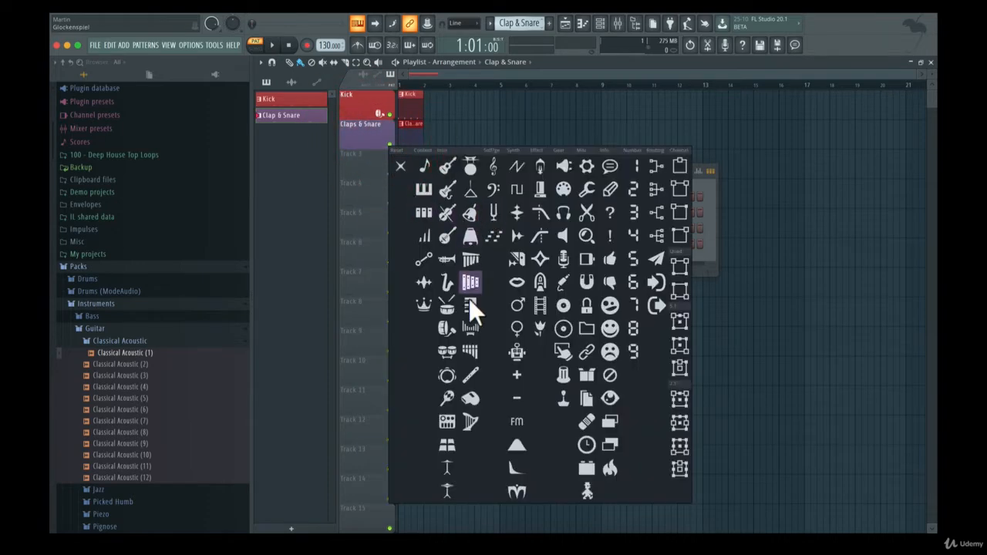
pyautogui.click(448, 446)
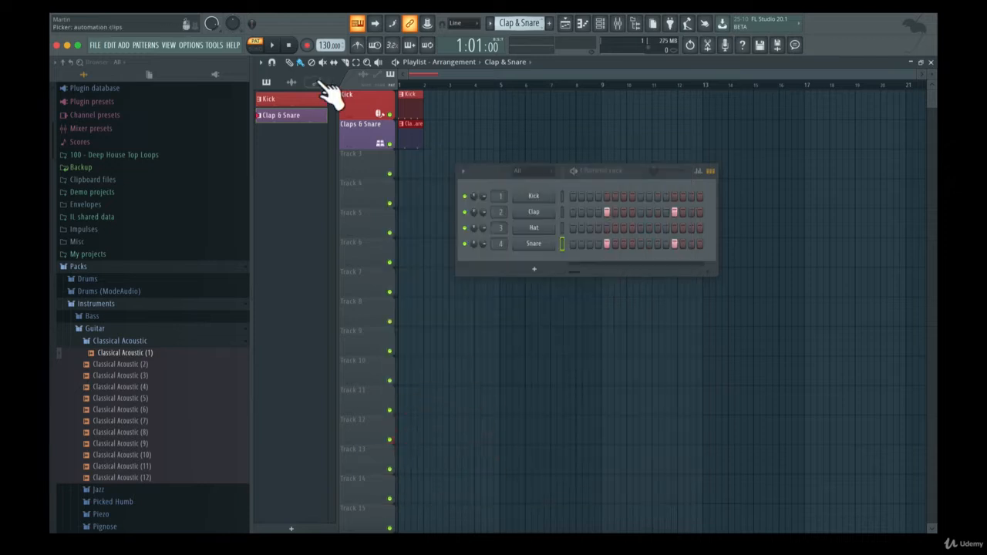
# - Switch playback to song mode and play the Kick and Claps & Snare clips, then stop playback
pyautogui.click(493, 170)
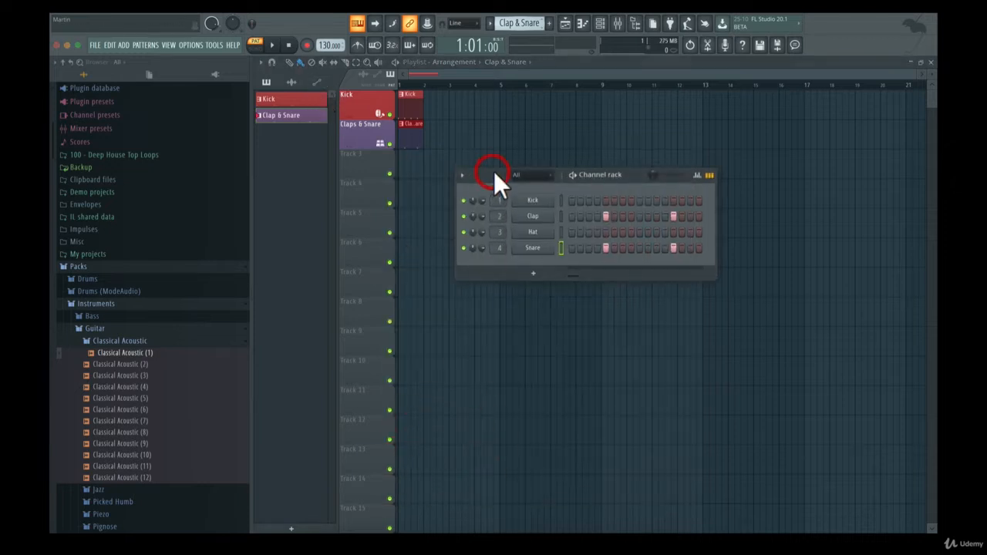
pyautogui.click(257, 43)
pyautogui.press('space')
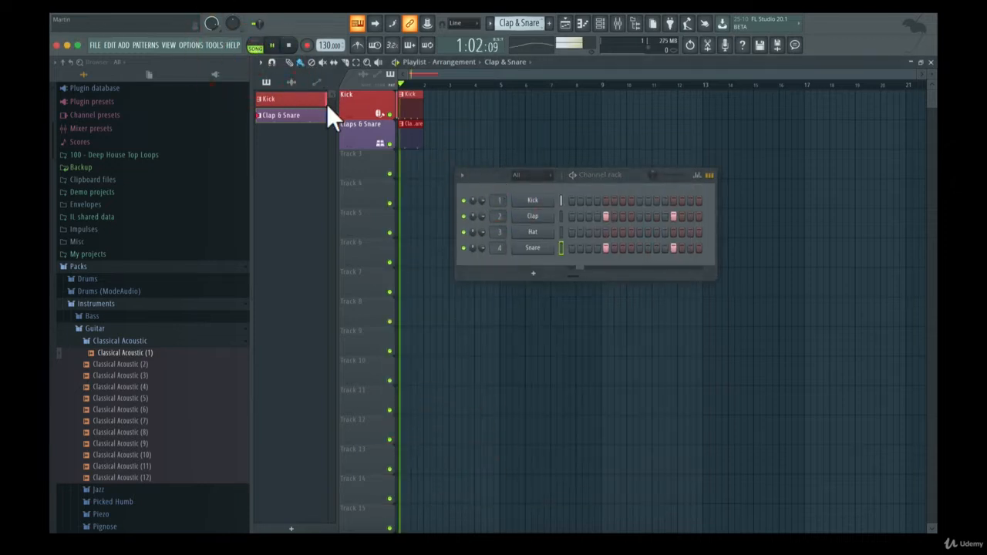
pyautogui.press('space')
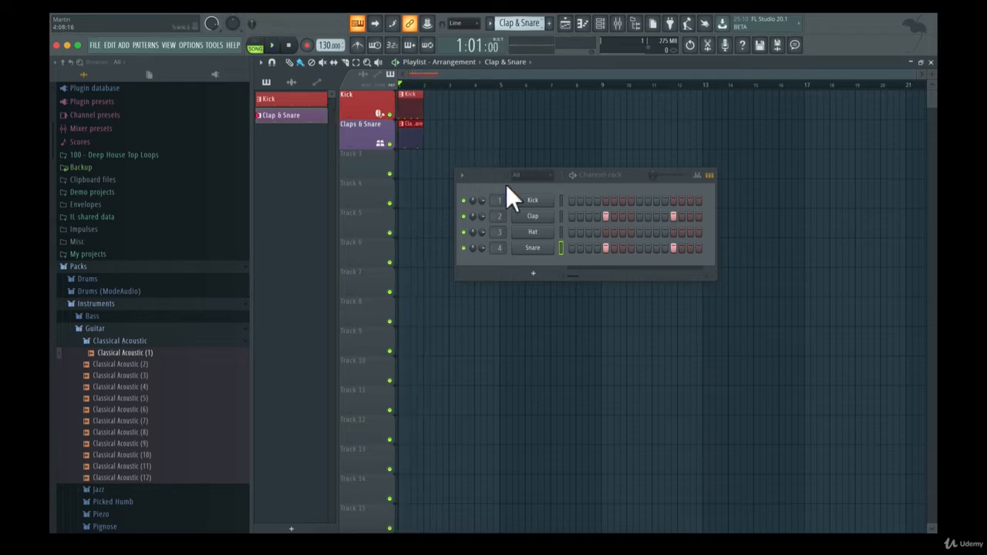
pyautogui.click(596, 184)
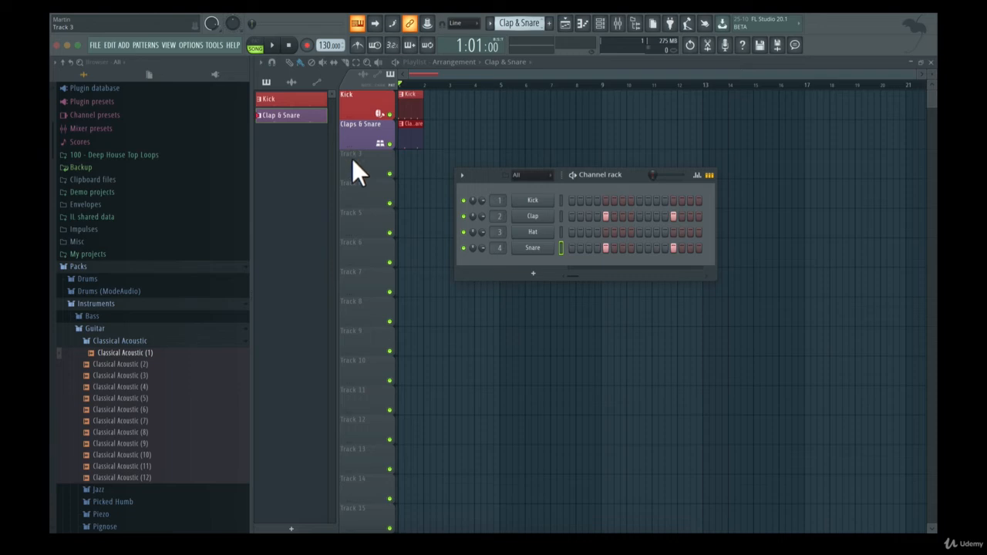
# - Create a third pattern named Hats and give it a yellow-green colour
pyautogui.click(550, 22)
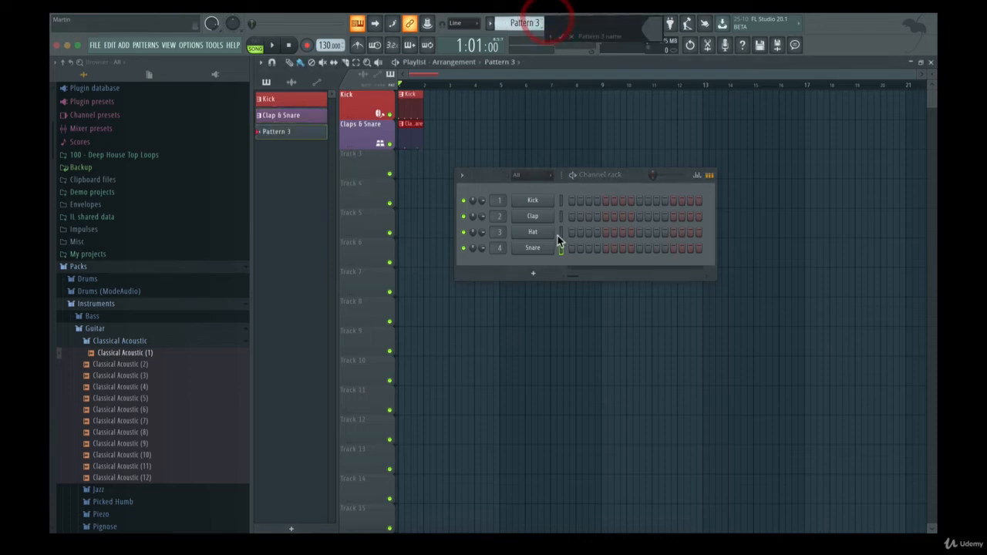
pyautogui.press('shift')
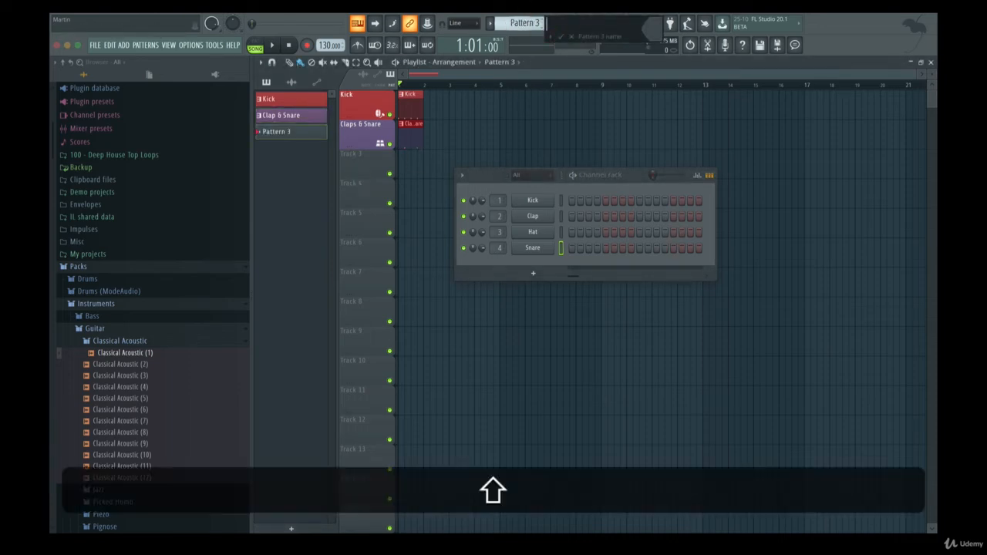
pyautogui.click(648, 31)
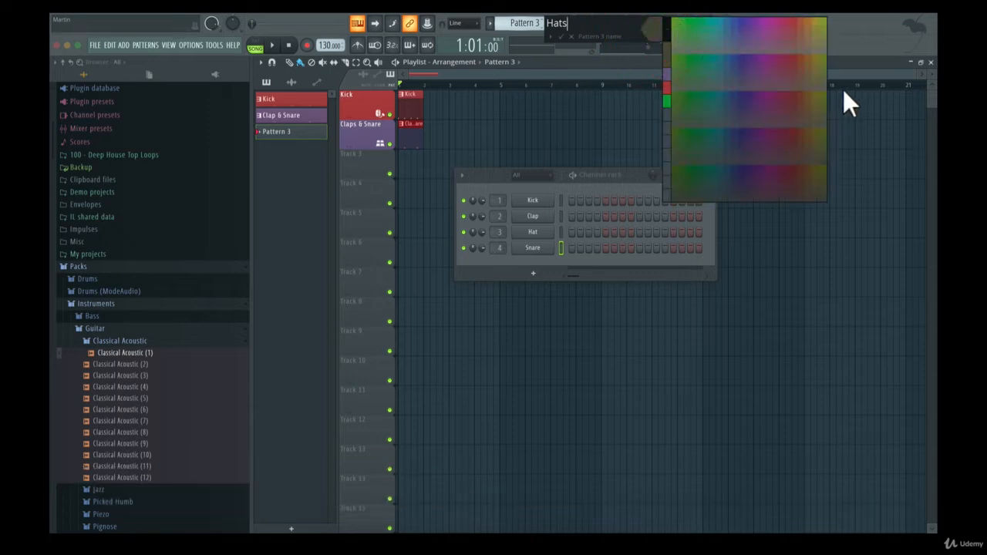
pyautogui.click(823, 95)
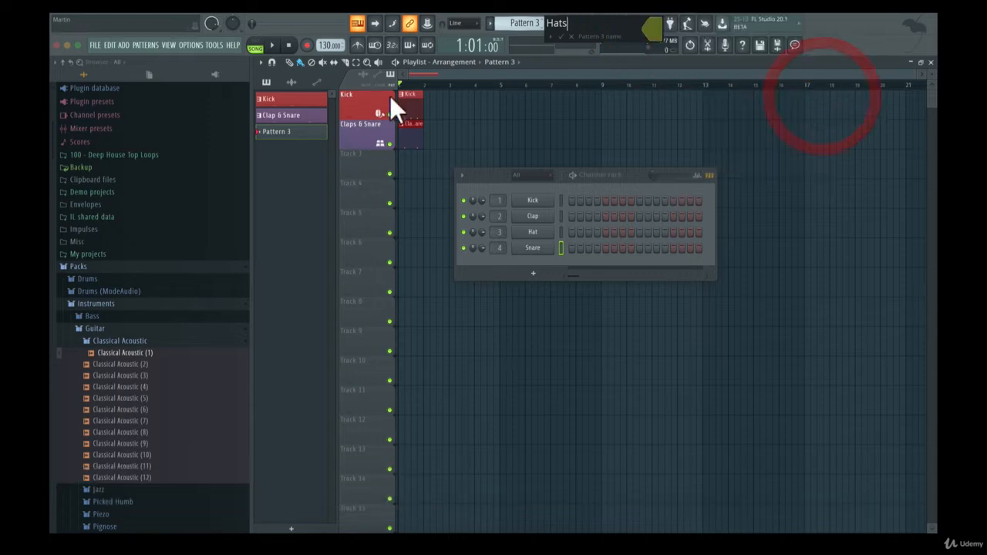
pyautogui.click(563, 37)
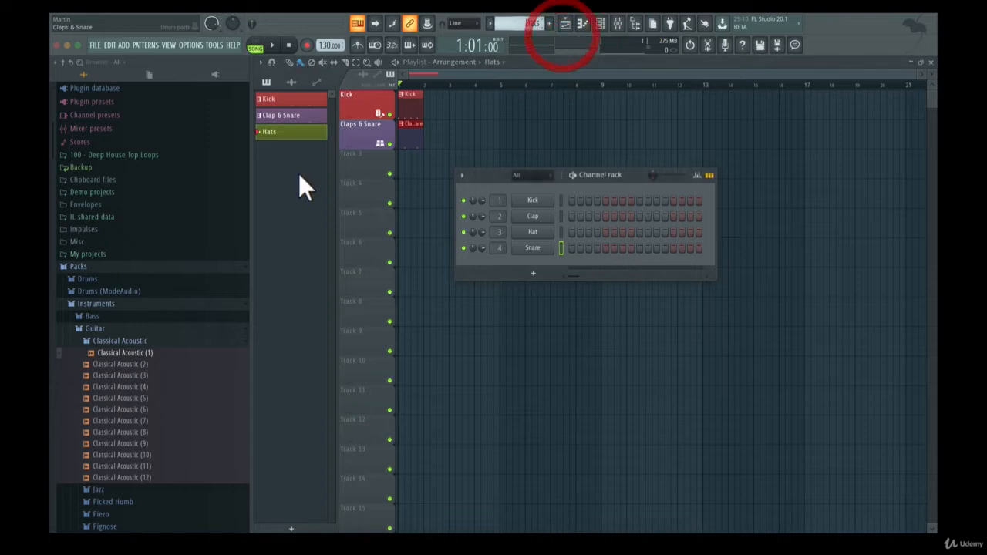
# - Fill the Hat channel on every second step of the Hats pattern and audition it in pattern mode
pyautogui.rightClick(552, 231)
pyautogui.click(676, 265)
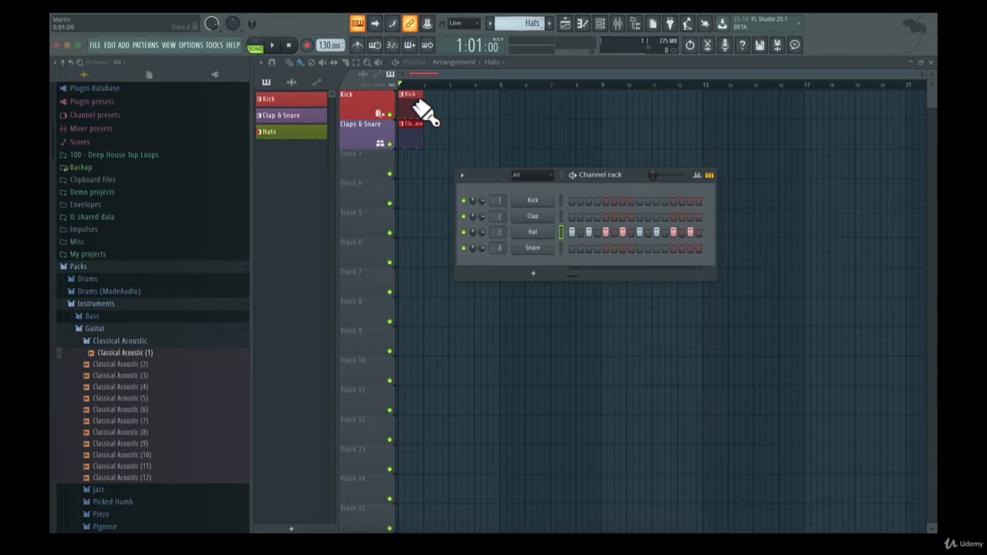
pyautogui.click(272, 45)
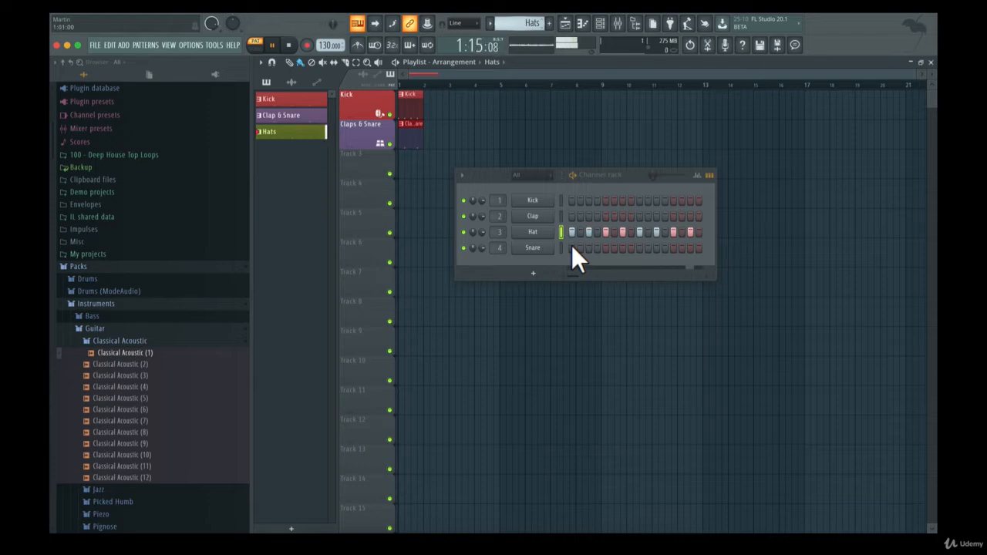
pyautogui.press('space')
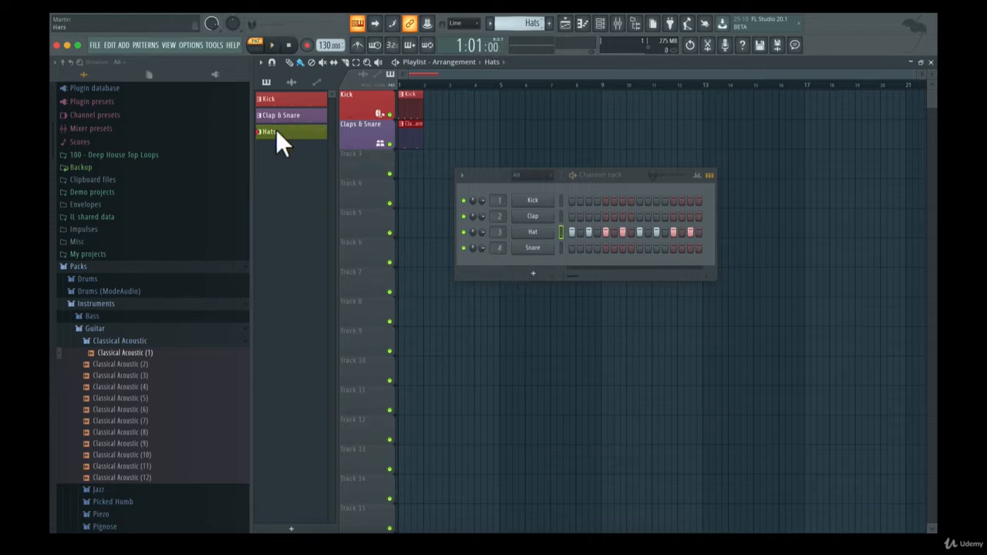
# - Rename playlist Track 3 as Hats and set its colour to yellow-green
pyautogui.rightClick(351, 154)
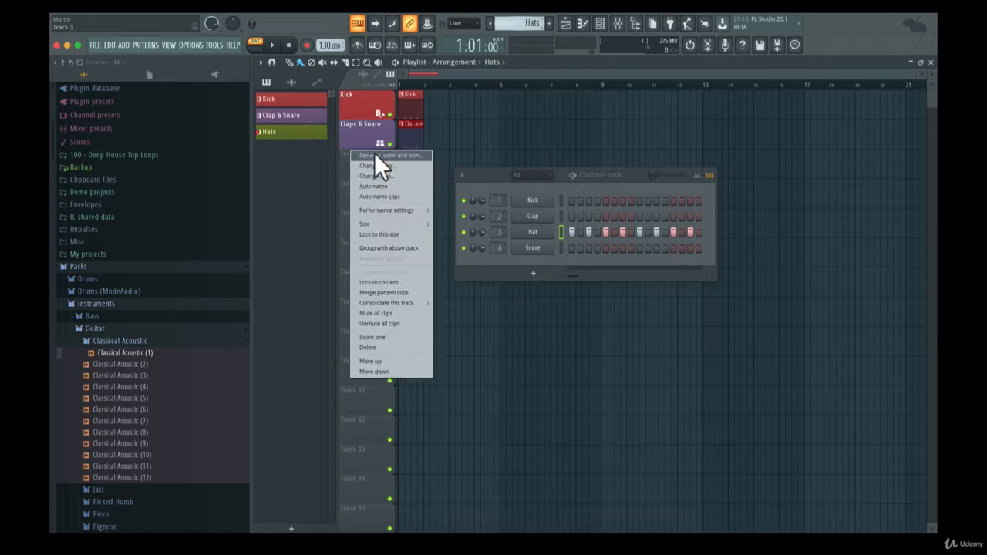
pyautogui.click(374, 152)
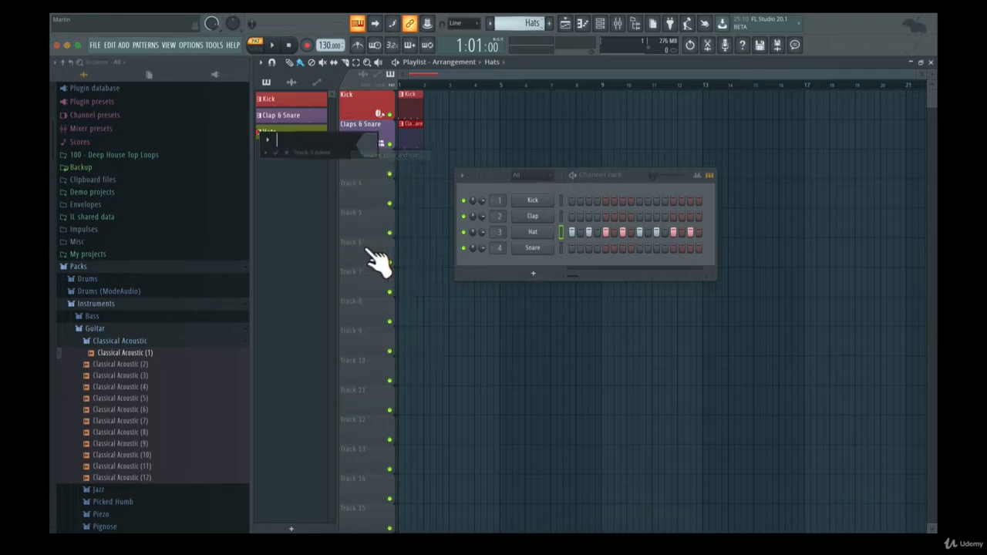
pyautogui.write('Hats')
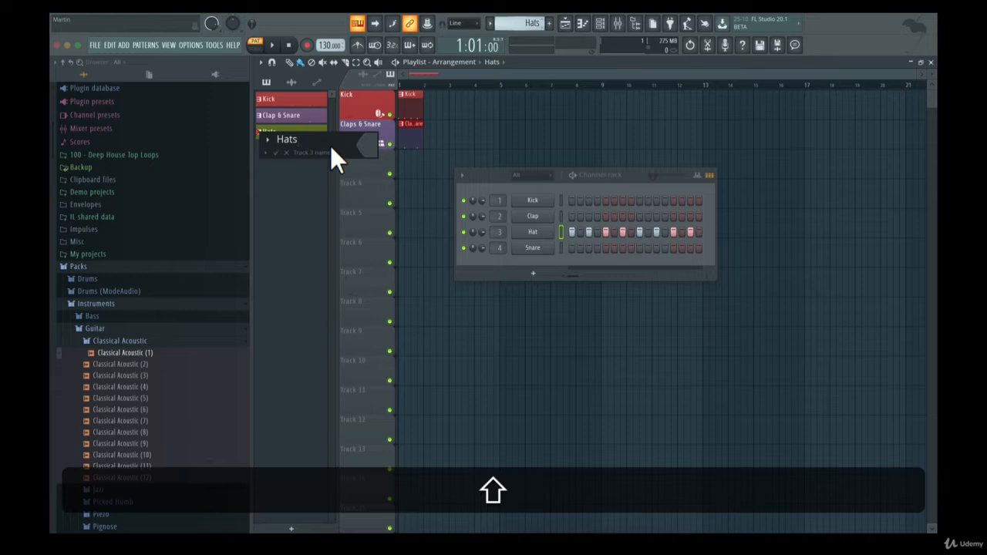
pyautogui.click(364, 149)
pyautogui.click(539, 138)
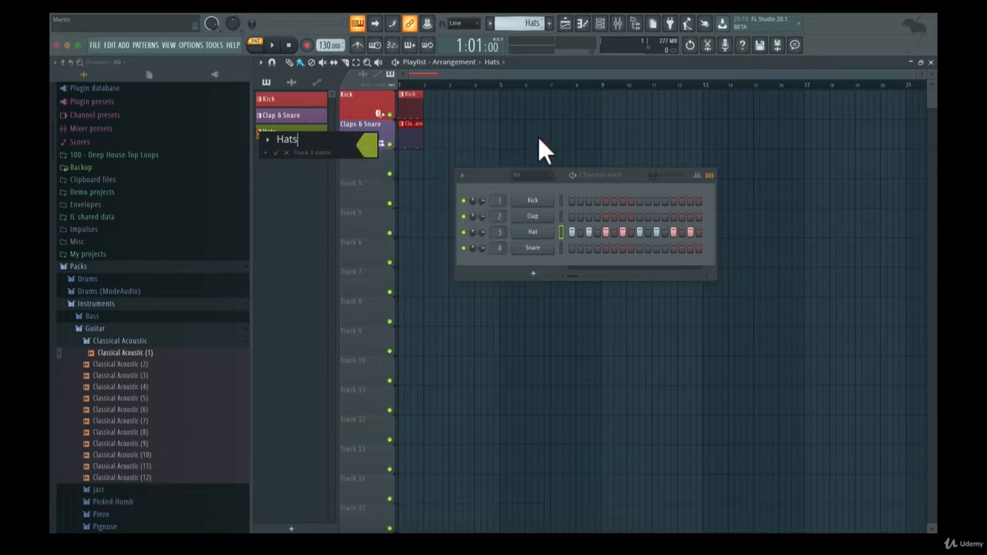
pyautogui.click(278, 154)
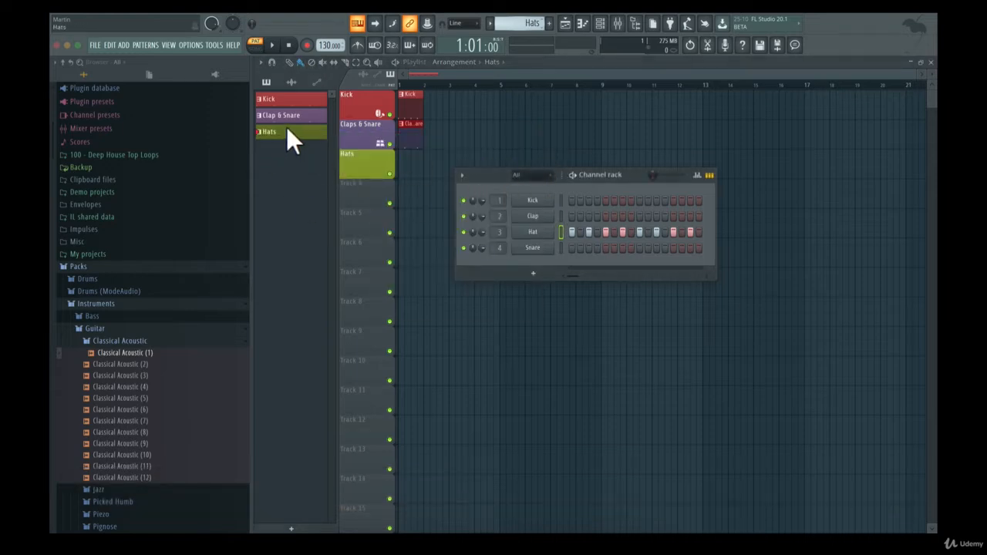
# - Place the Hats pattern on the Hats track at bar 1 and play the arrangement in song mode
pyautogui.click(404, 165)
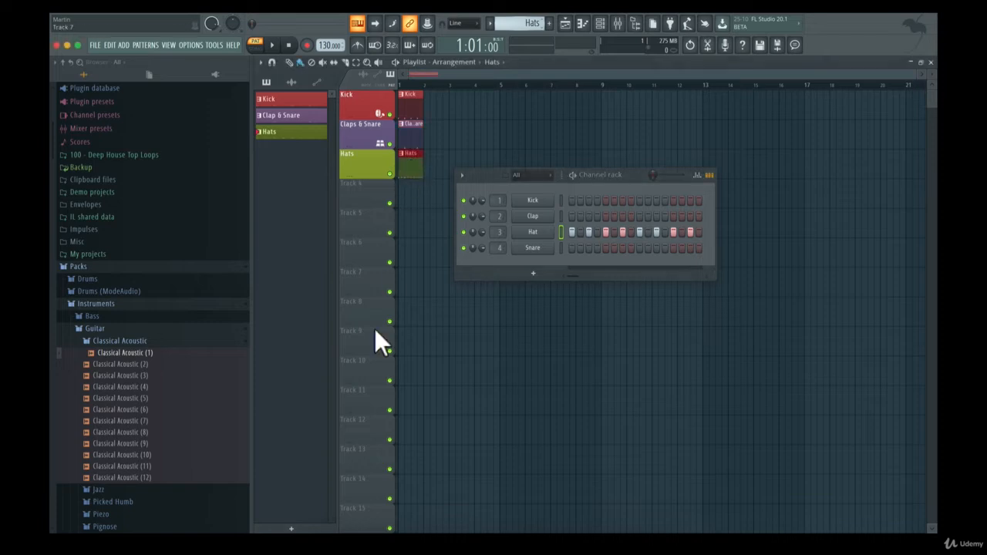
pyautogui.click(255, 48)
pyautogui.click(271, 45)
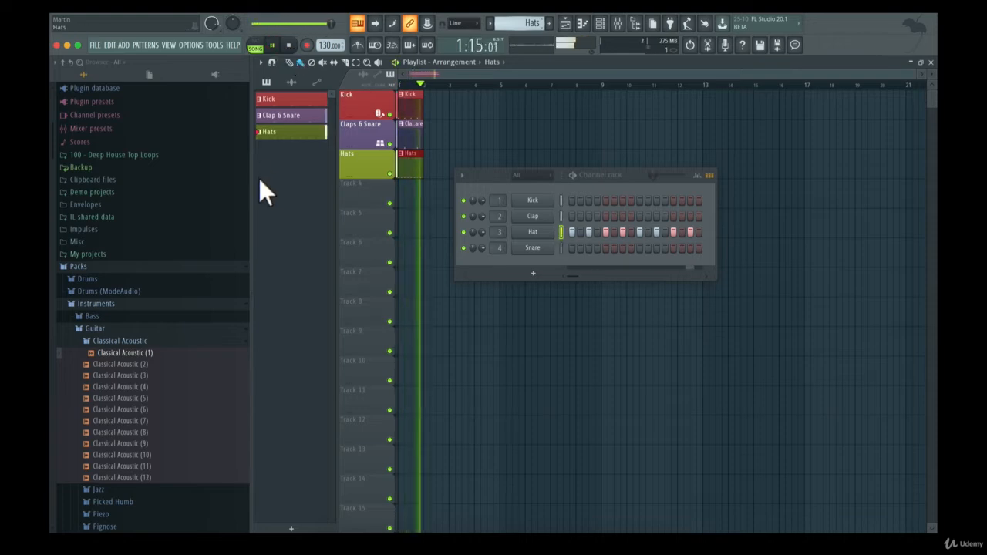
pyautogui.click(273, 46)
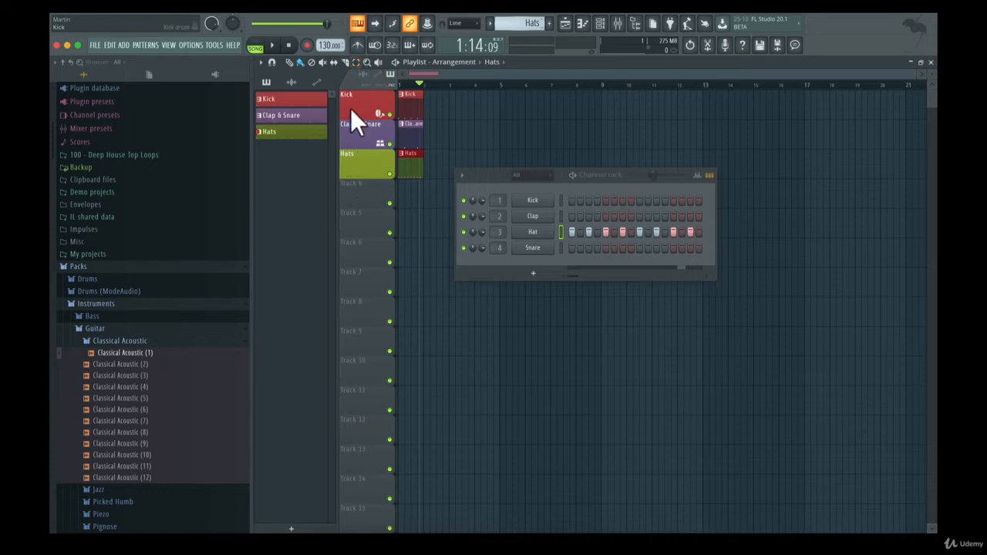
pyautogui.rightClick(360, 130)
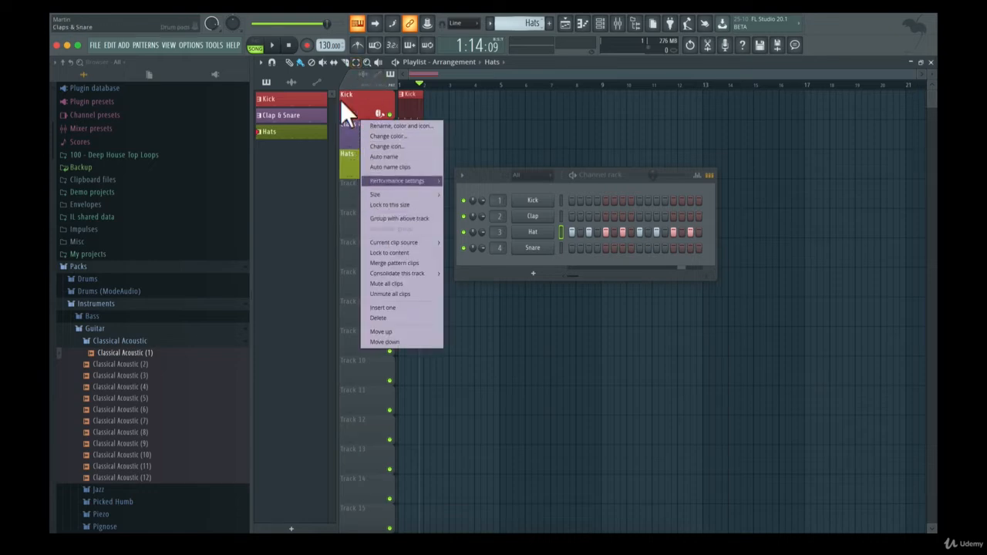
pyautogui.click(351, 135)
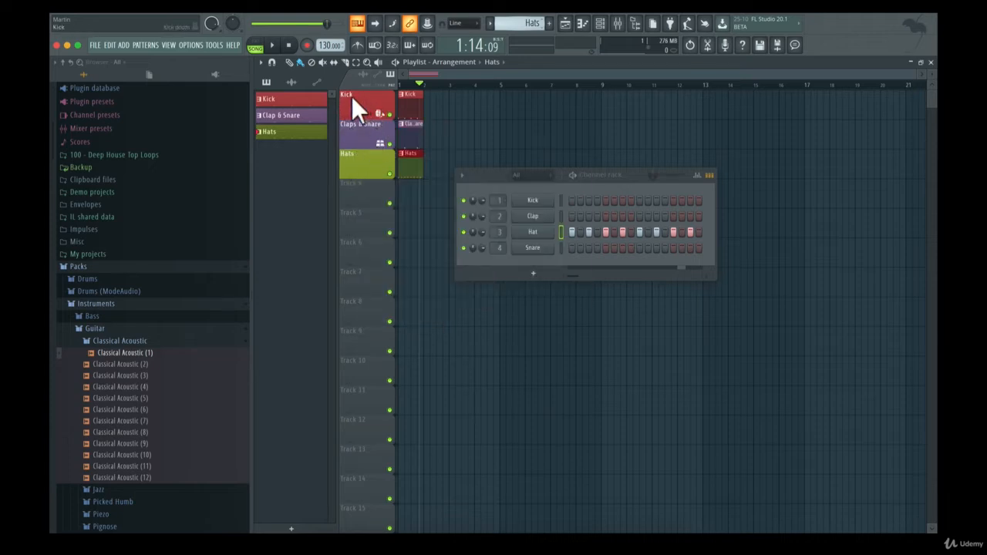
pyautogui.rightClick(360, 99)
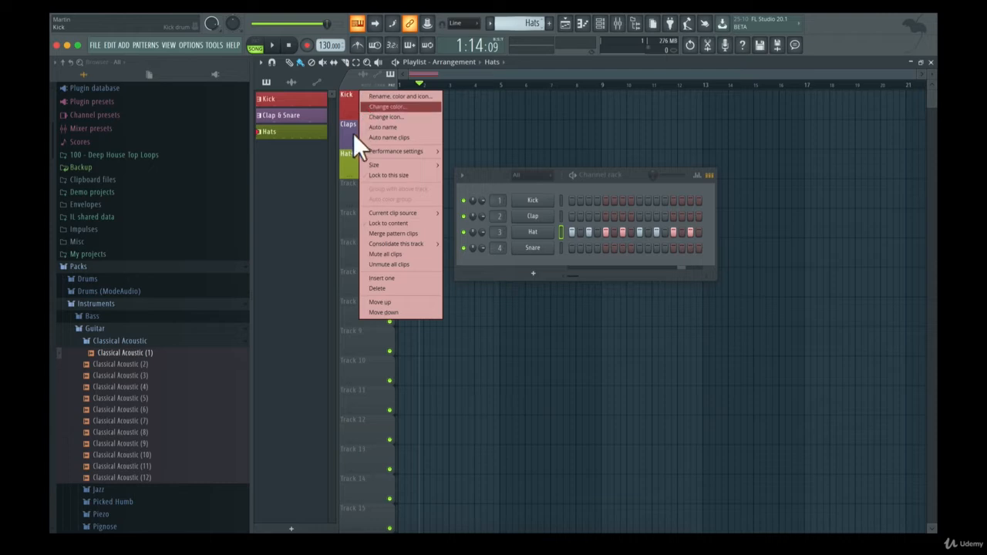
# - Group the Claps & Snare and Hats tracks under the Kick track and play the arrangement
pyautogui.rightClick(355, 138)
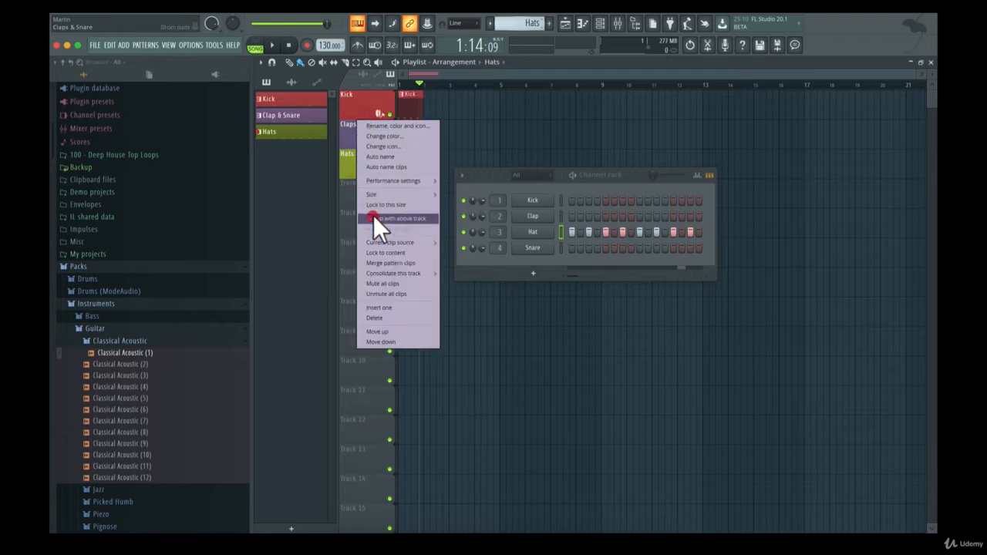
pyautogui.click(374, 218)
pyautogui.rightClick(359, 160)
pyautogui.click(399, 247)
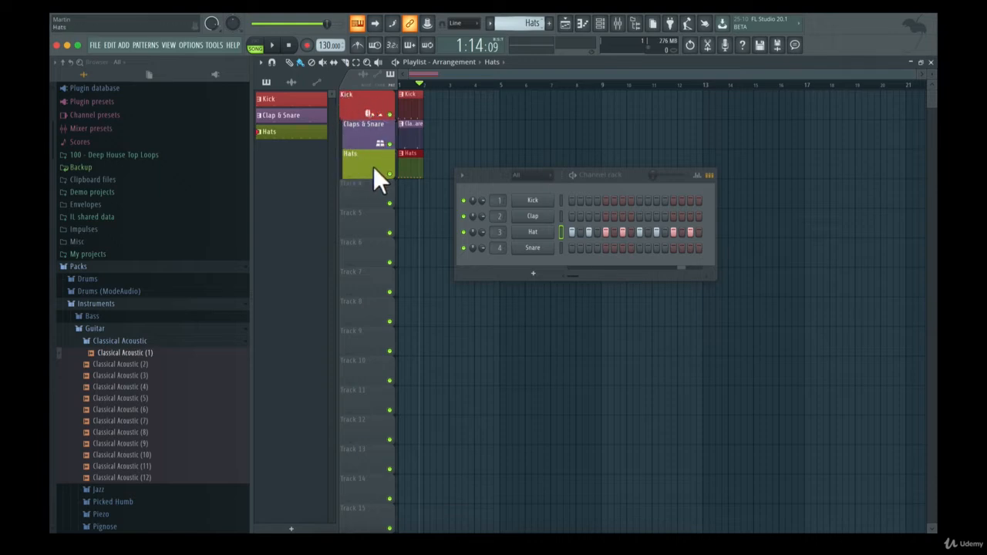
pyautogui.press('space')
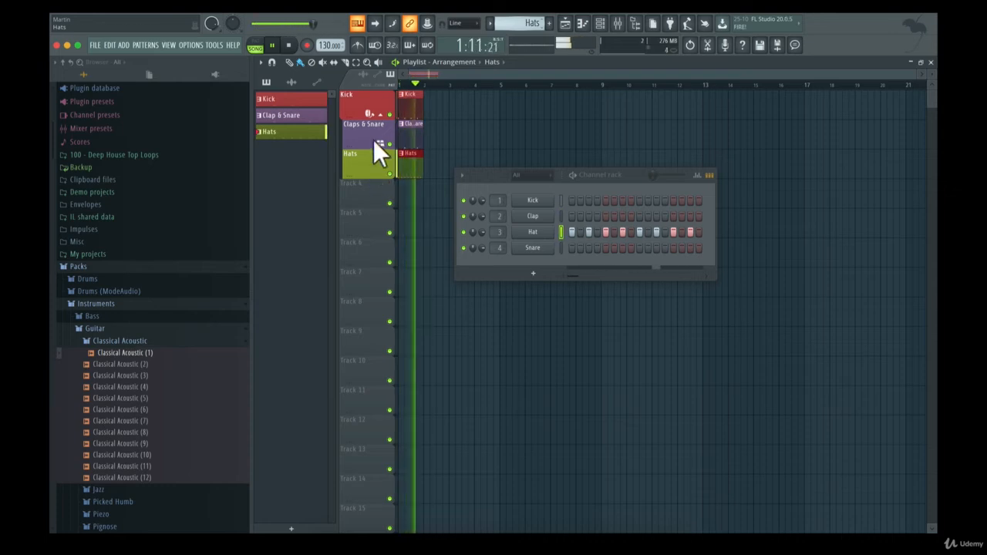
# - Stop playback, then collapse and expand the Kick track group to check how its grouped tracks fold
pyautogui.press('space')
pyautogui.click(381, 114)
pyautogui.click(381, 114)
pyautogui.click(381, 115)
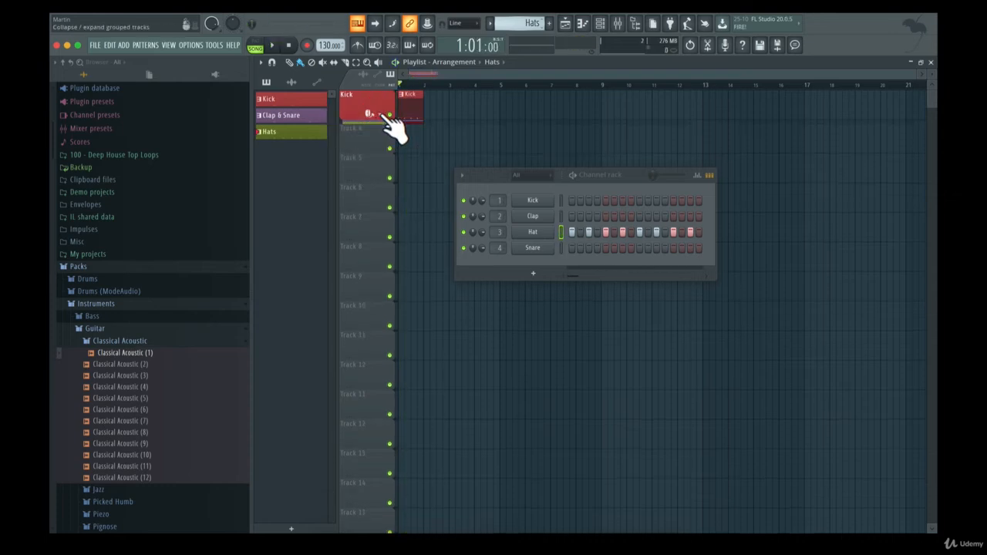
pyautogui.click(381, 115)
pyautogui.click(381, 114)
pyautogui.click(381, 114)
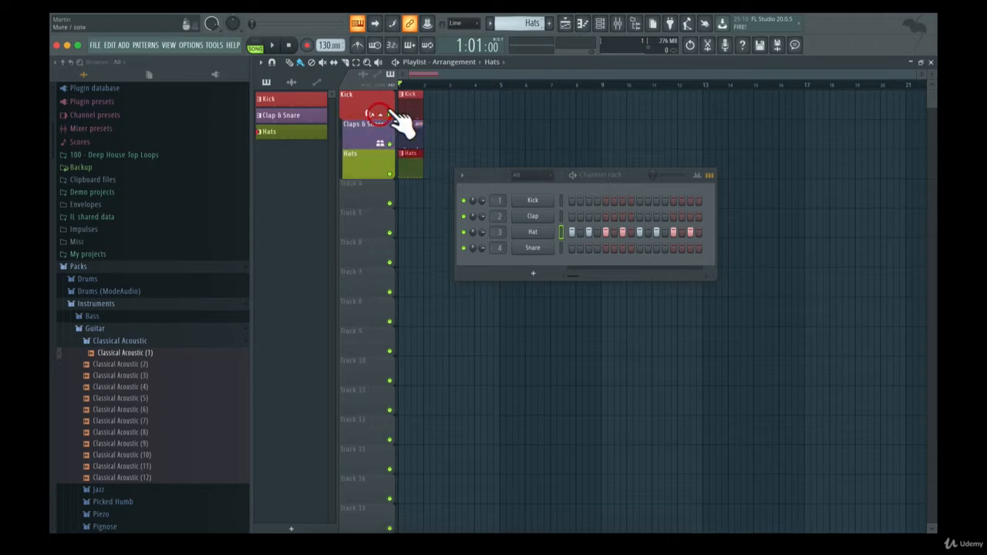
pyautogui.moveTo(412, 98)
pyautogui.mouseDown()
pyautogui.moveTo(449, 107)
pyautogui.moveTo(425, 117)
pyautogui.moveTo(408, 105)
pyautogui.mouseUp()
pyautogui.click(380, 114)
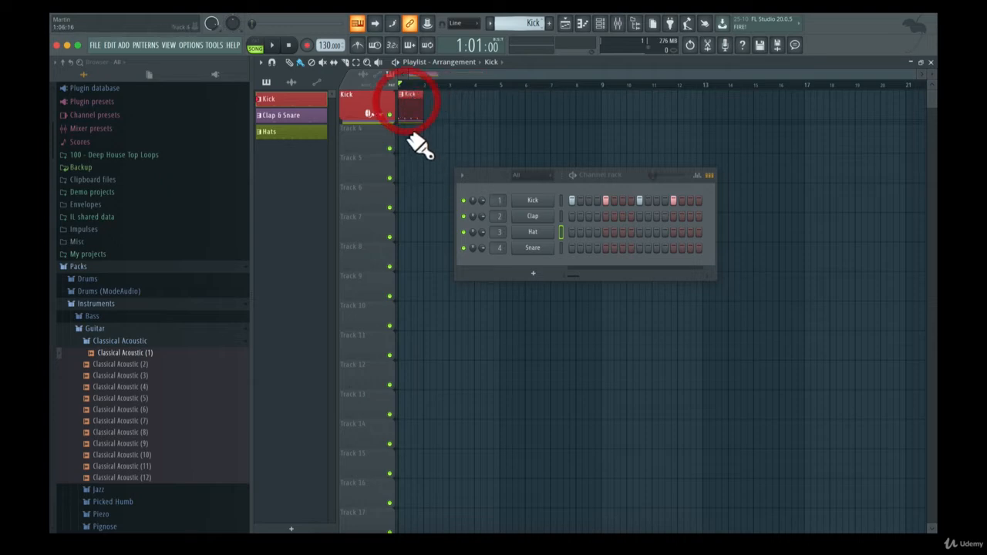
pyautogui.click(380, 114)
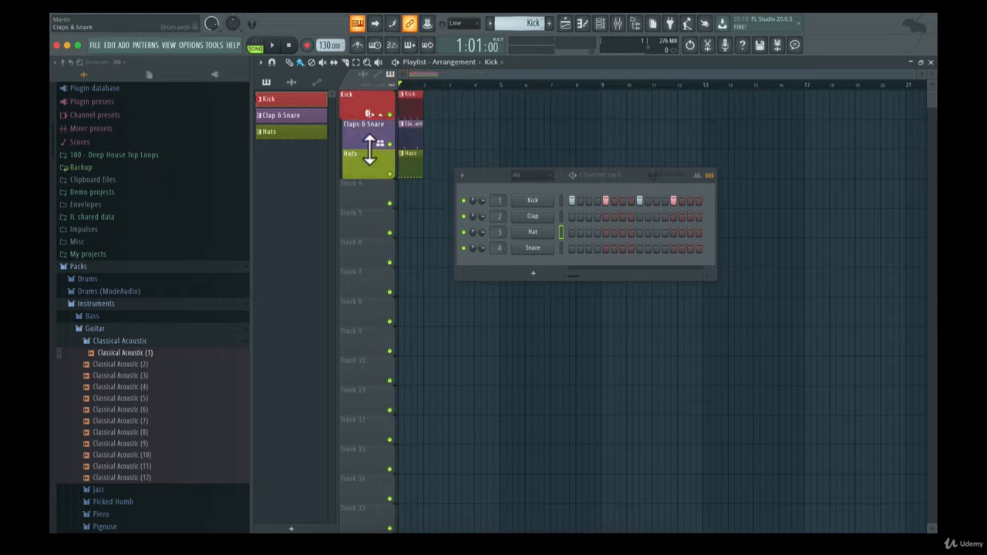
pyautogui.press('super+z')
# - Try grouping the empty playlist tracks from Track 4 through Track 9 with the tracks above them
pyautogui.rightClick(367, 202)
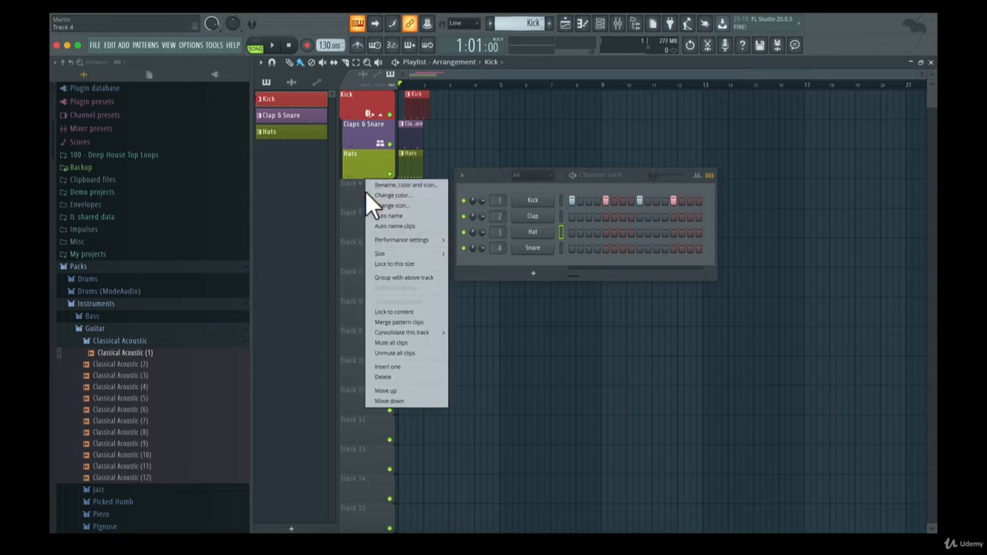
pyautogui.click(404, 278)
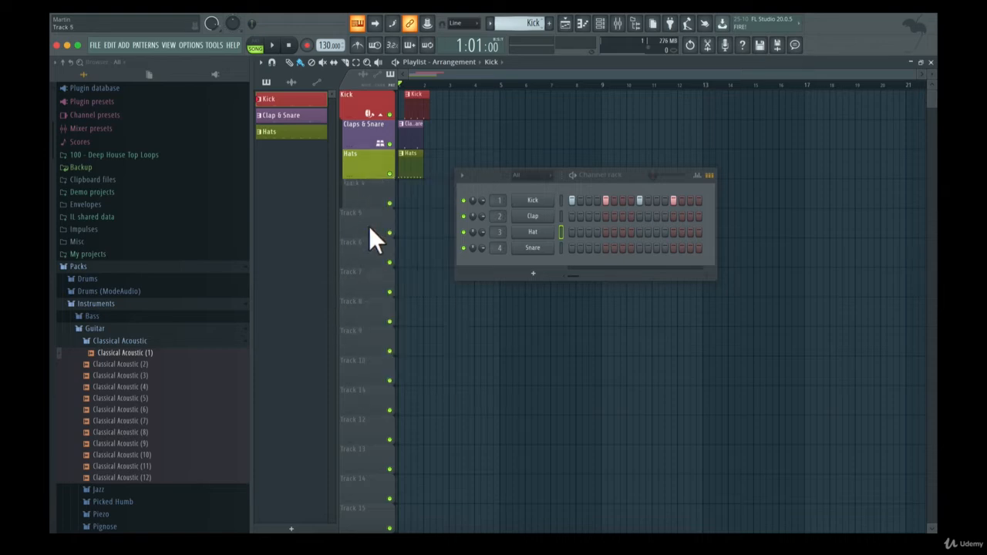
pyautogui.rightClick(360, 282)
pyautogui.click(386, 366)
pyautogui.rightClick(357, 310)
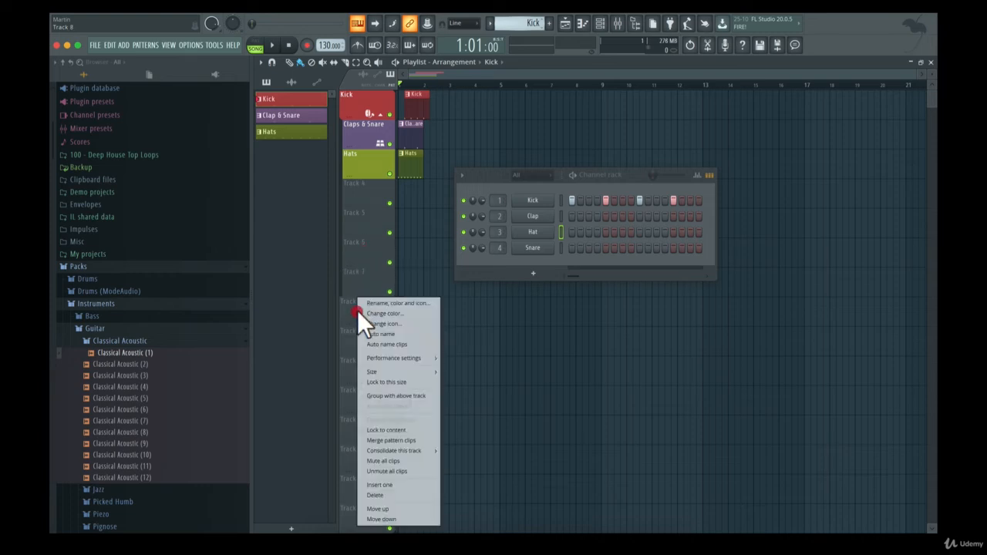
pyautogui.click(386, 396)
pyautogui.rightClick(358, 343)
pyautogui.click(386, 399)
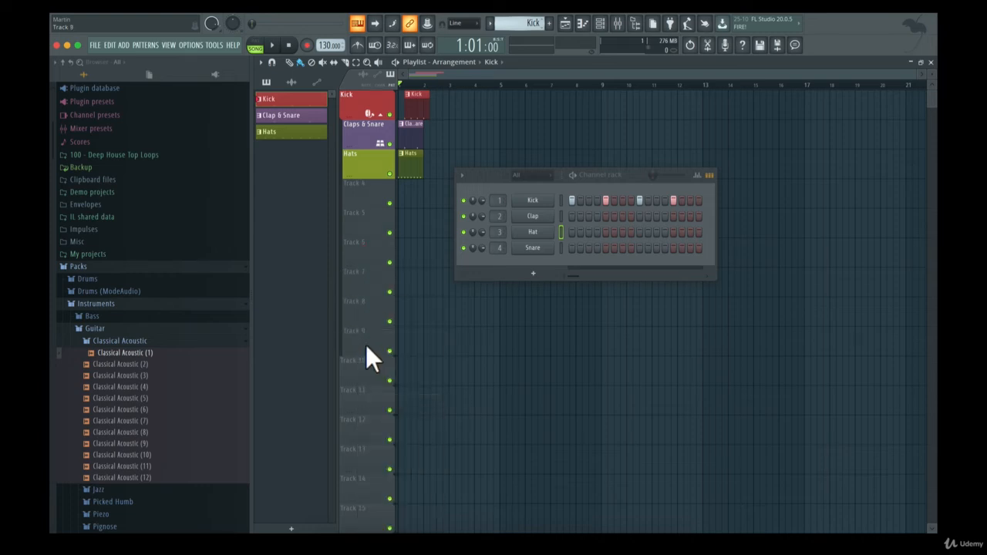
# - Auto-colour the Kick group so the Claps & Snare and Hats tracks take the Kick track's red, and leave the group expanded
pyautogui.click(380, 114)
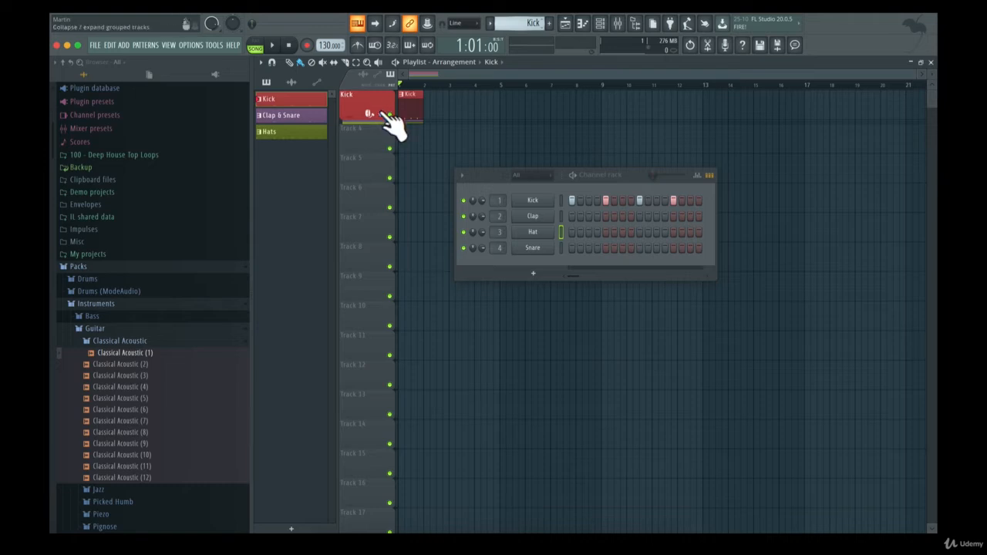
pyautogui.rightClick(377, 98)
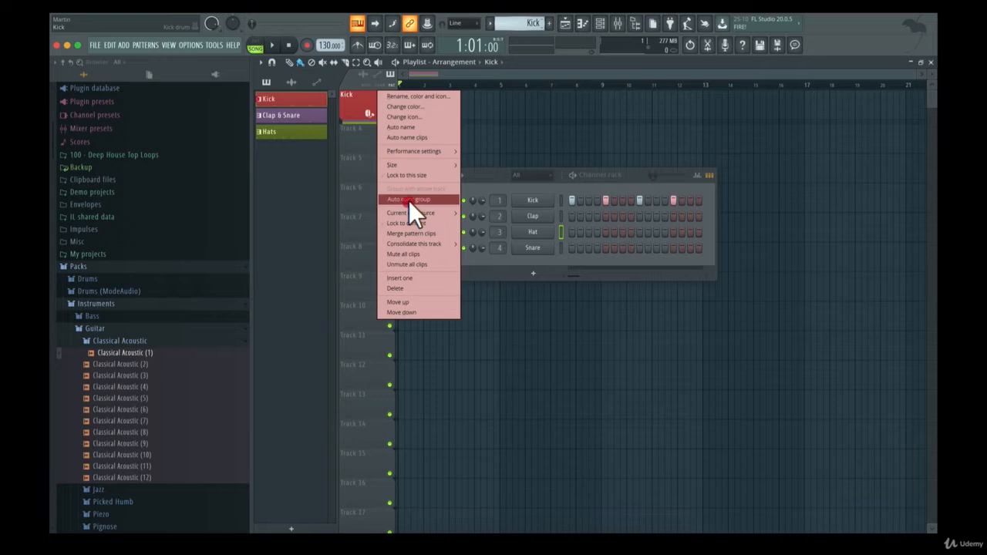
pyautogui.click(409, 200)
pyautogui.click(378, 114)
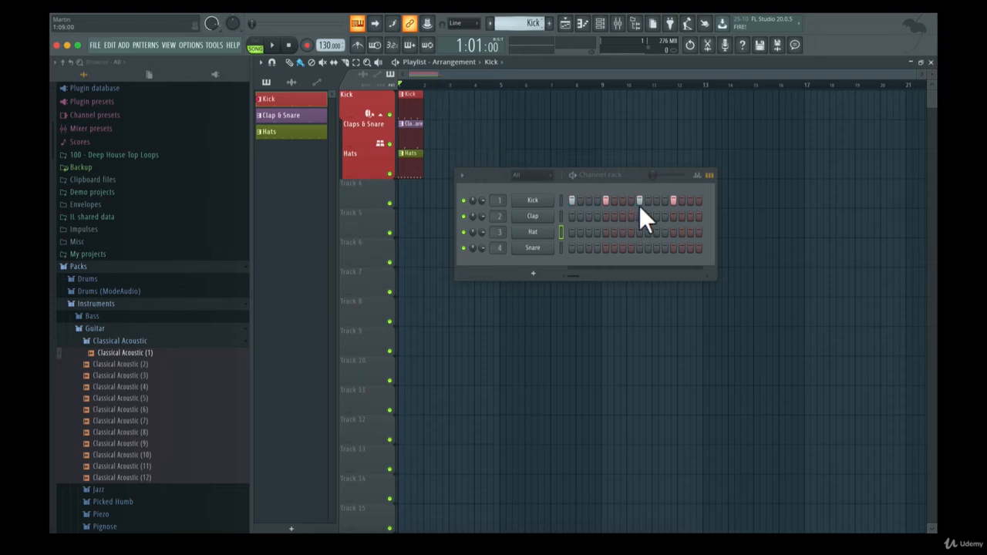
# - Open the Kick channel's piano roll and move the Channel rack clear of its note grid
pyautogui.rightClick(540, 200)
pyautogui.click(540, 199)
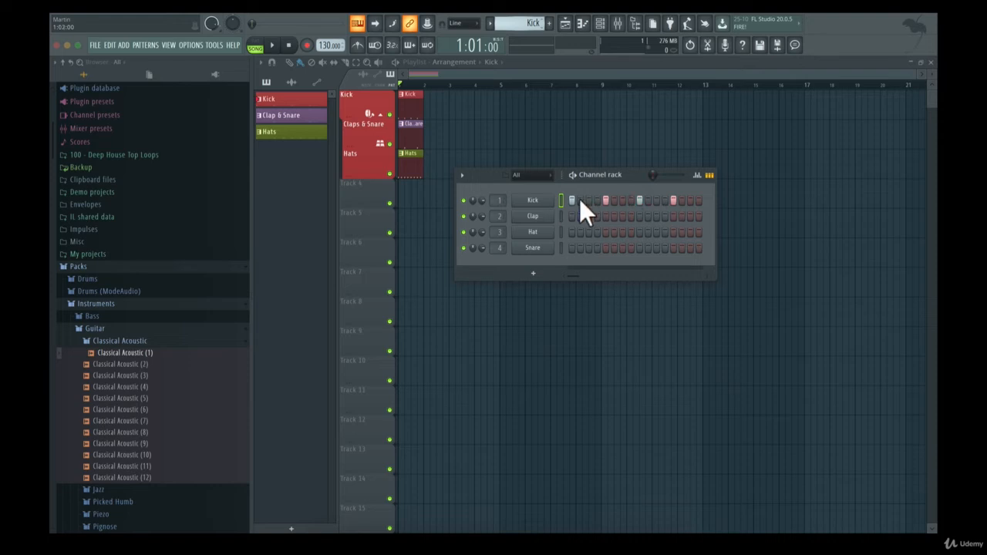
pyautogui.rightClick(543, 197)
pyautogui.click(538, 196)
pyautogui.rightClick(540, 204)
pyautogui.click(564, 203)
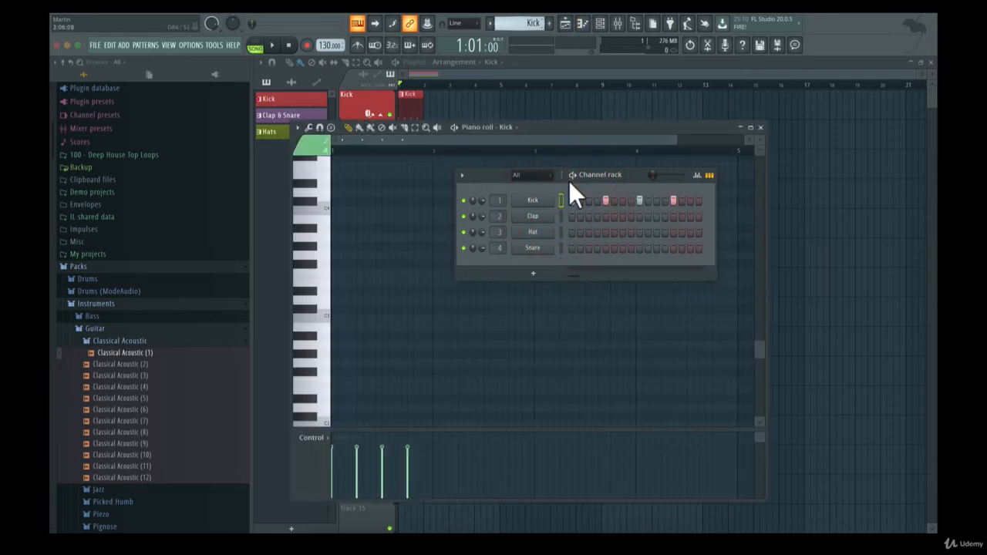
pyautogui.moveTo(569, 181); pyautogui.dragTo(775, 51)
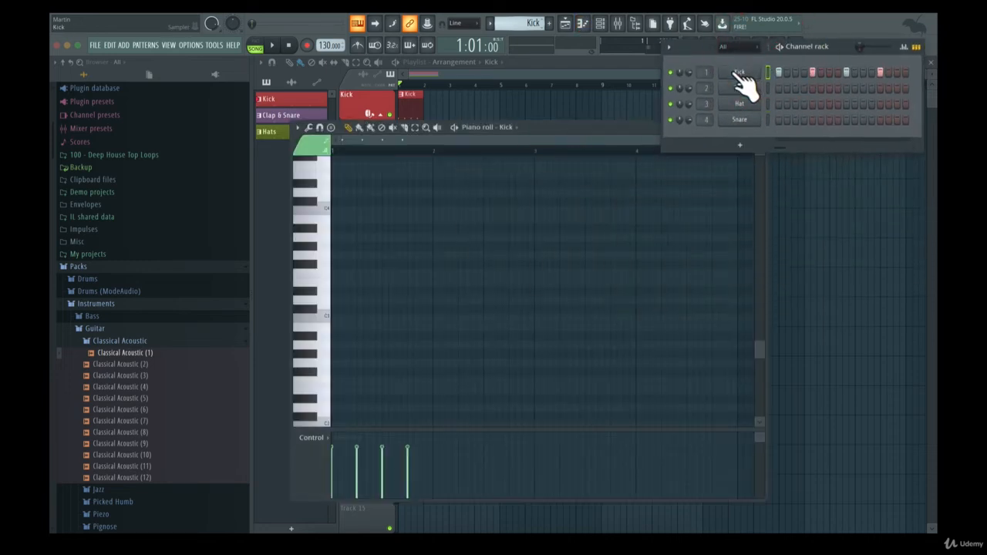
pyautogui.click(568, 128)
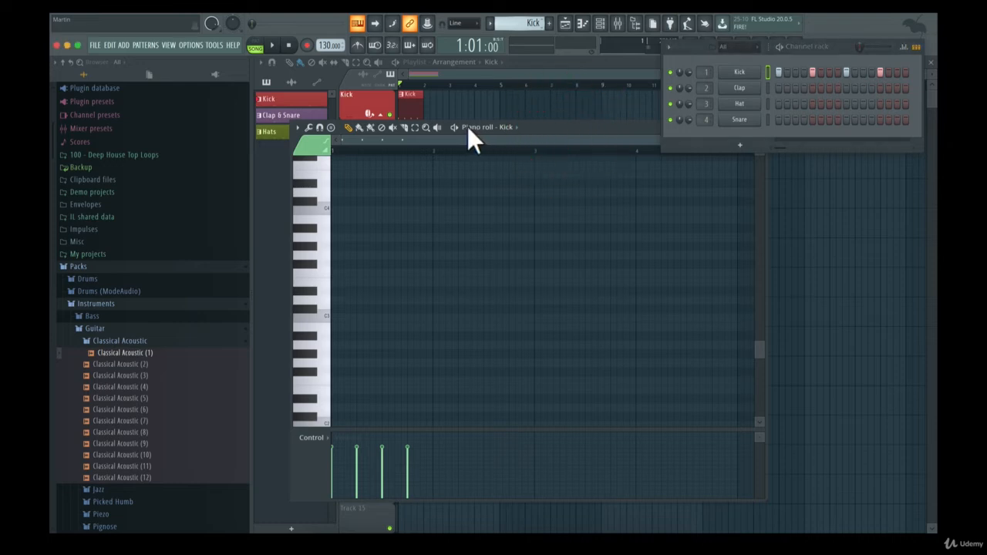
# - Open the Clap channel's piano roll and reposition its window below the Channel rack
pyautogui.rightClick(741, 71)
pyautogui.click(737, 84)
pyautogui.rightClick(746, 87)
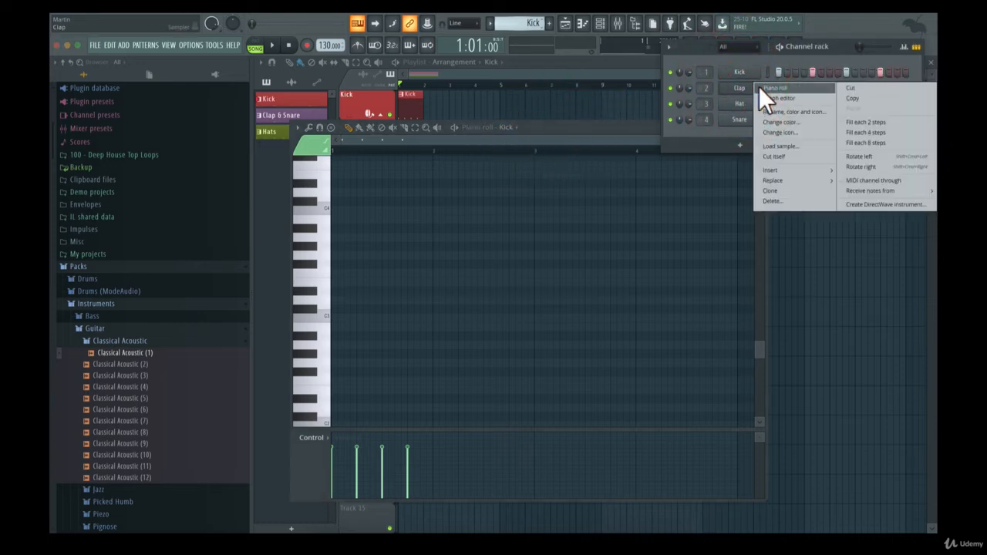
pyautogui.click(761, 88)
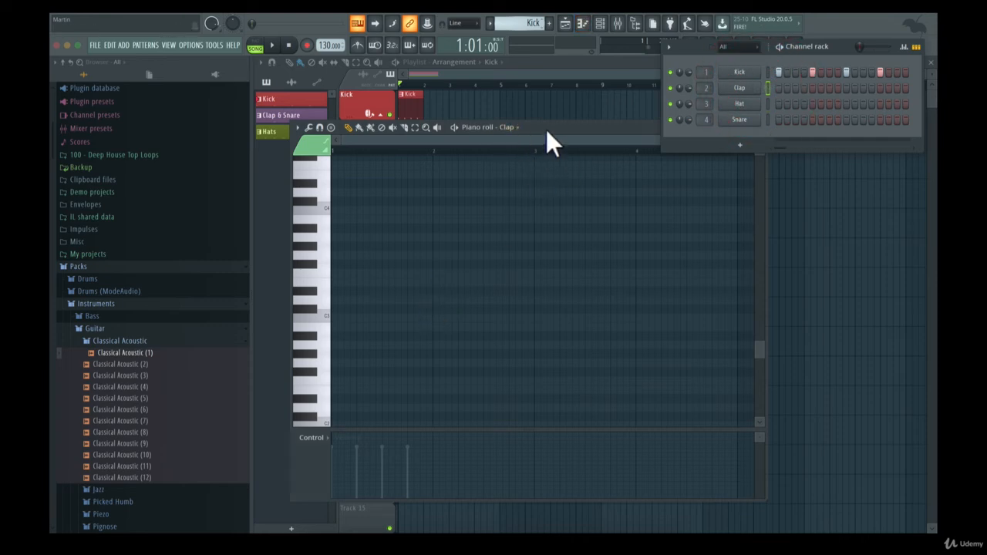
pyautogui.moveTo(547, 130); pyautogui.dragTo(666, 162)
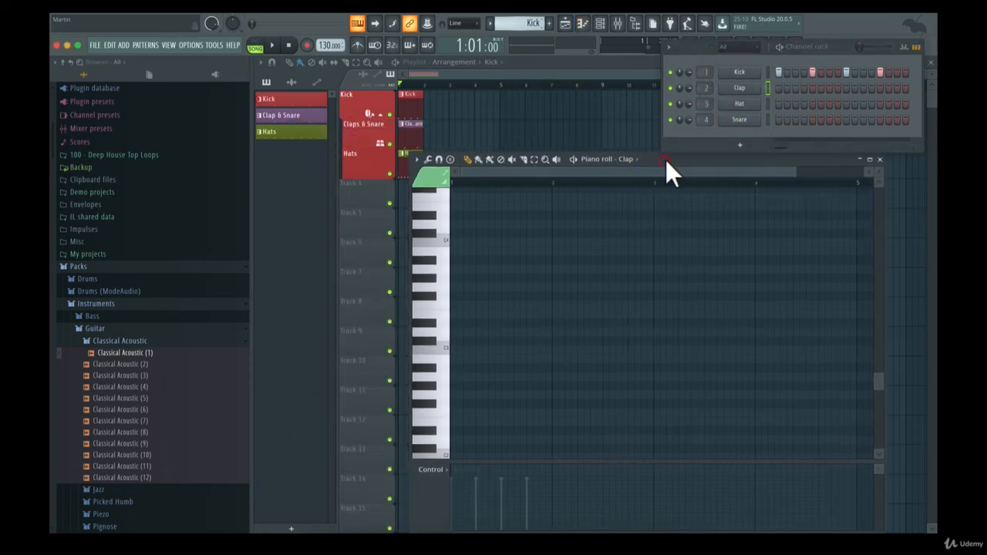
pyautogui.click(620, 184)
# - Place and delete a trial note at bar 1 in the Clap piano roll, look over its octaves and return to the playlist
pyautogui.click(457, 280)
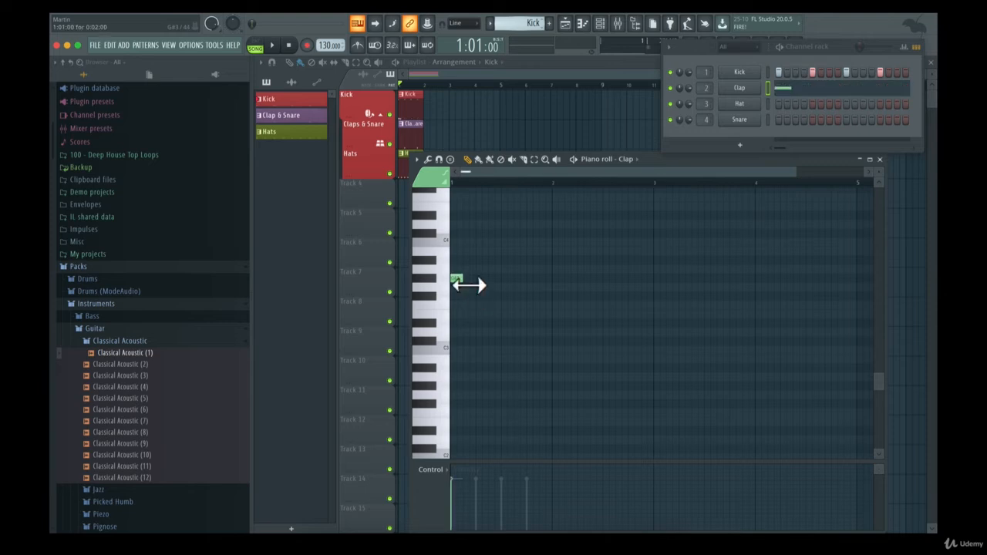
pyautogui.rightClick(457, 280)
pyautogui.scroll(3, 469, 293)
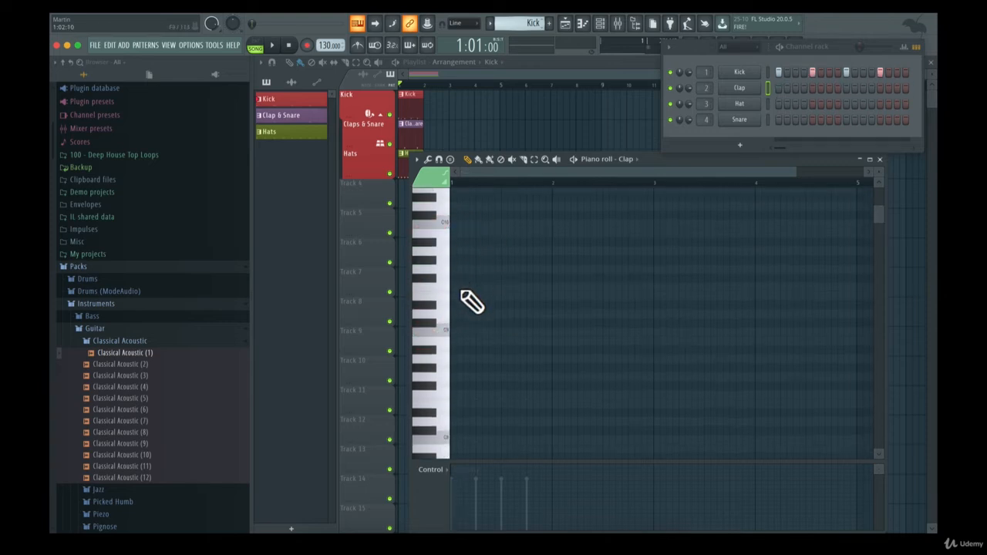
pyautogui.scroll(3, 473, 303)
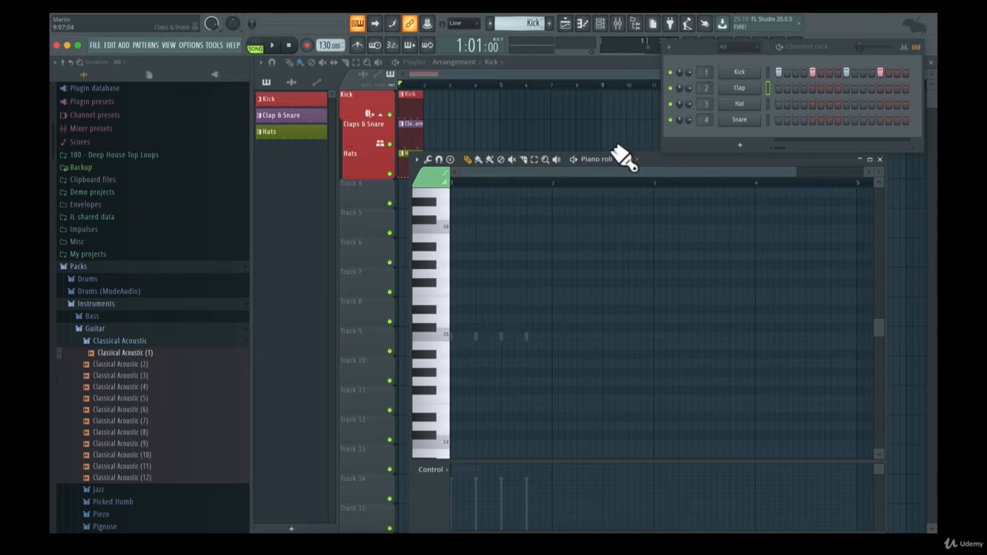
pyautogui.click(363, 125)
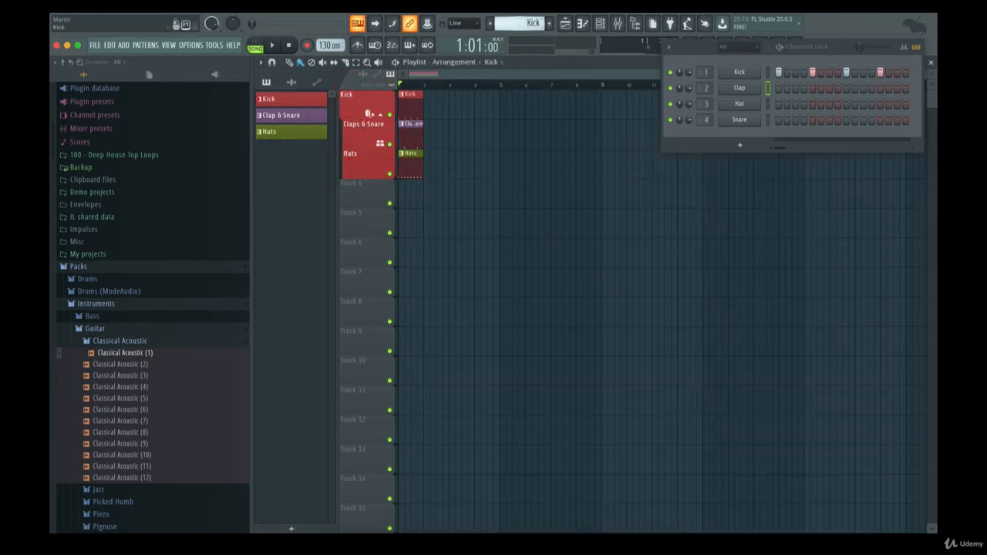
# - Open the Clap channel's piano roll in the Clap & Snare pattern and lengthen the second C5 note to one step
pyautogui.moveTo(544, 31); pyautogui.dragTo(544, 25)
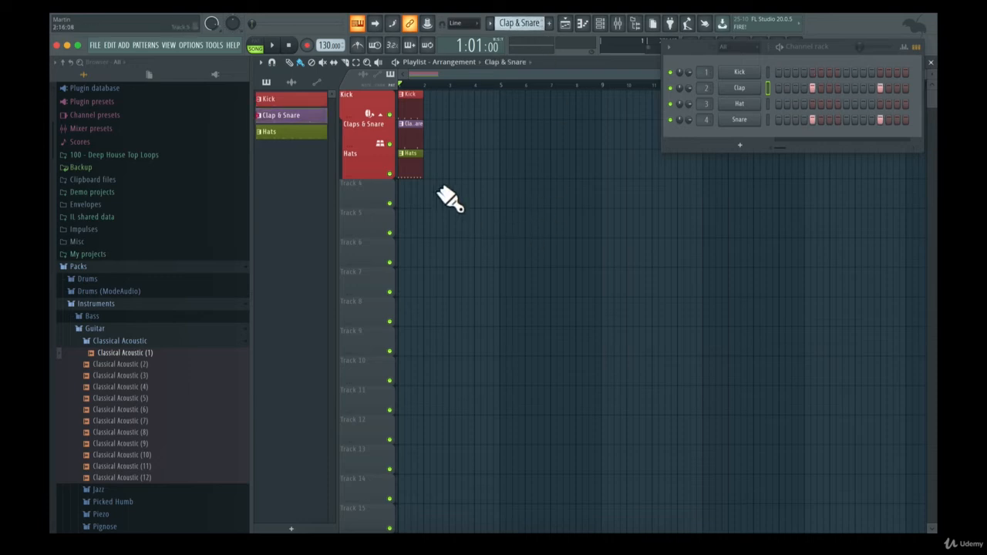
pyautogui.rightClick(752, 89)
pyautogui.click(752, 90)
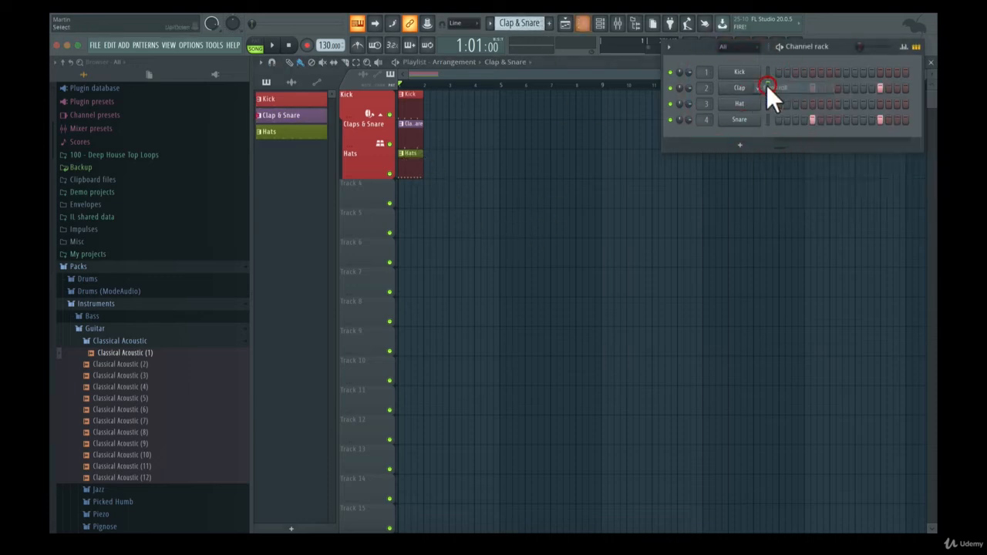
pyautogui.rightClick(749, 87)
pyautogui.click(758, 88)
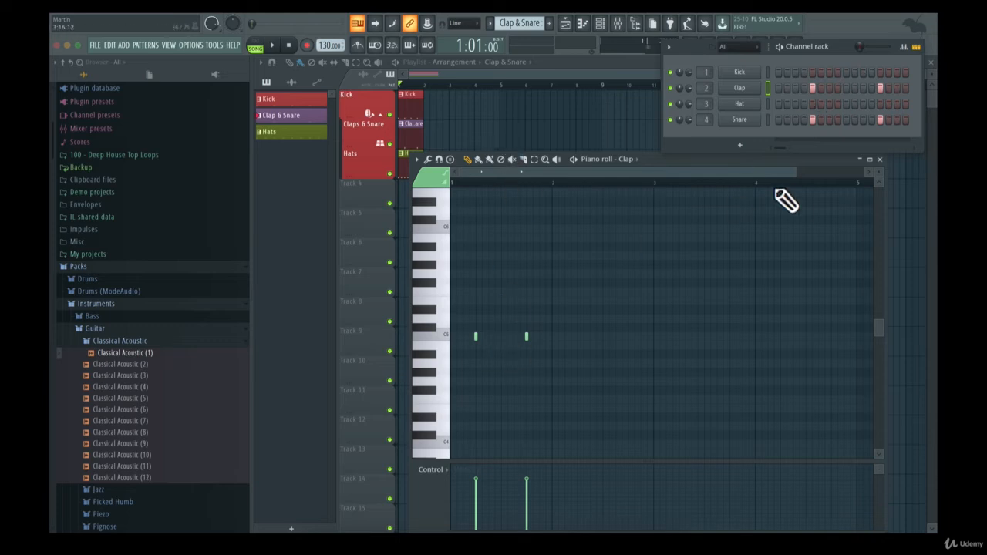
pyautogui.moveTo(800, 173); pyautogui.dragTo(565, 179)
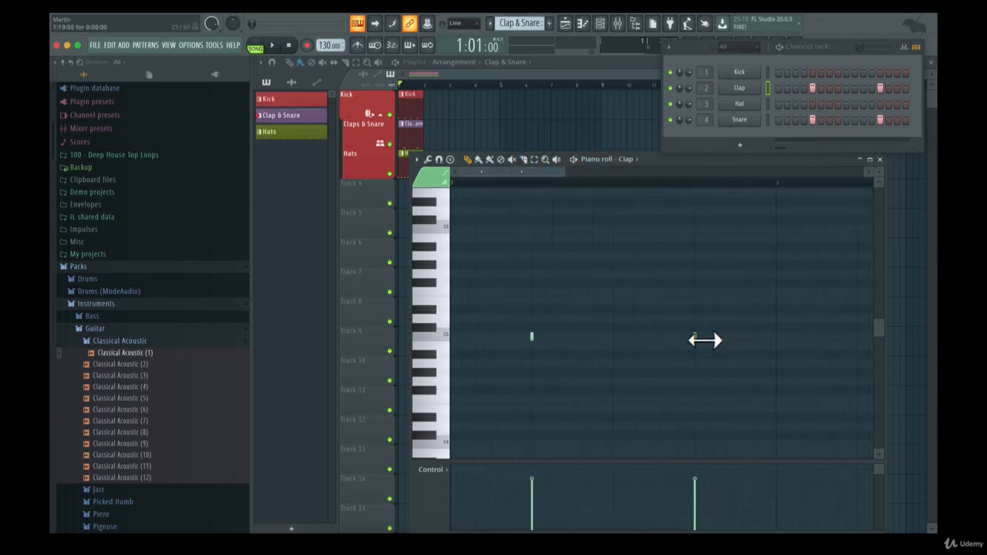
pyautogui.moveTo(708, 340)
pyautogui.mouseDown()
pyautogui.moveTo(734, 340)
pyautogui.moveTo(702, 340)
pyautogui.mouseUp()
# - Try out extra Clap notes at C5, A#5 and higher pitches between the two existing claps, and delete them again
pyautogui.click(594, 339)
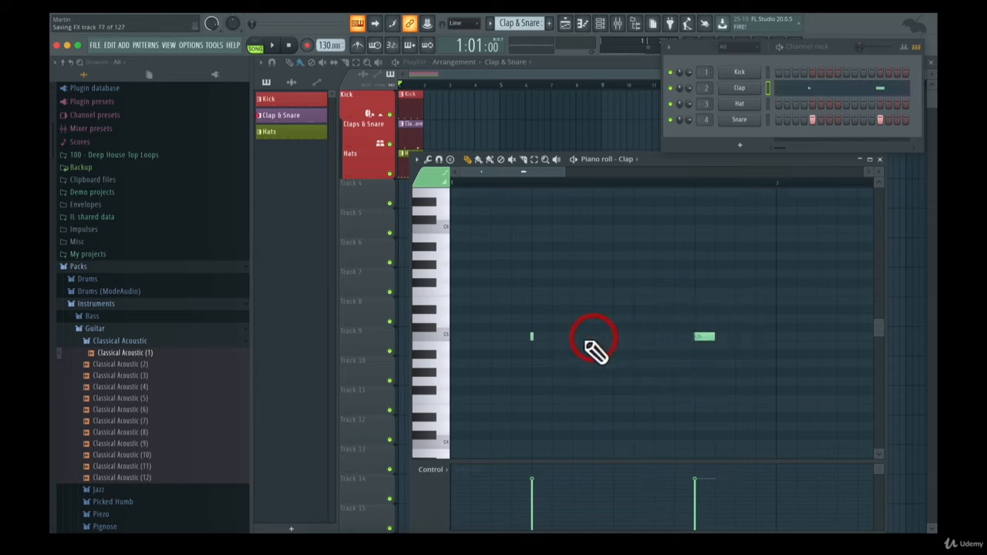
pyautogui.click(578, 338)
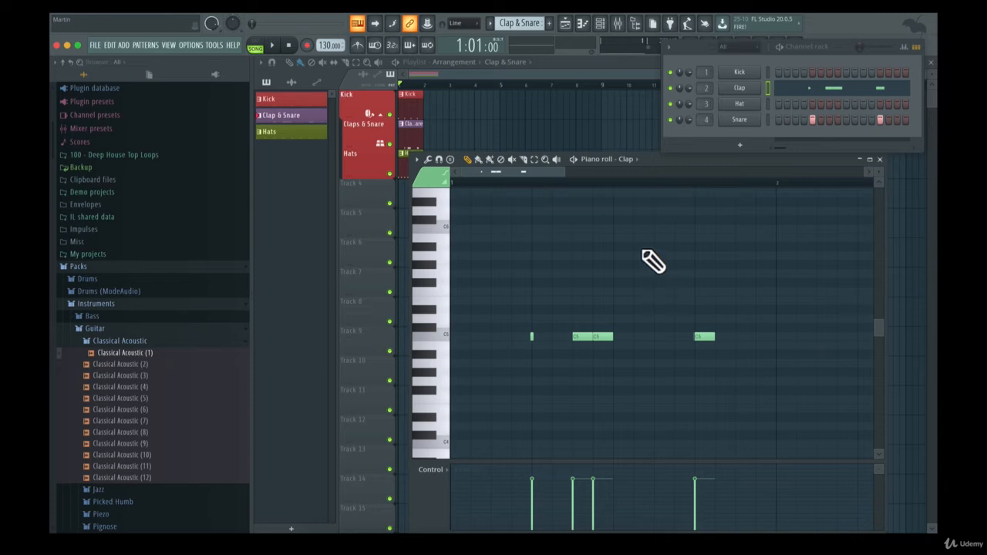
pyautogui.click(640, 249)
pyautogui.click(678, 229)
pyautogui.click(677, 212)
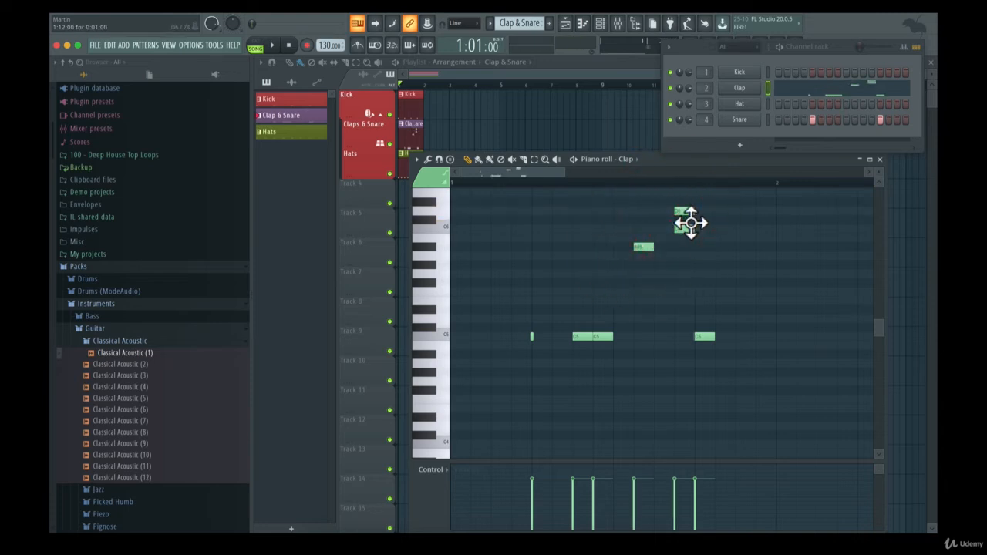
pyautogui.rightClick(681, 212)
pyautogui.rightClick(680, 228)
pyautogui.rightClick(641, 246)
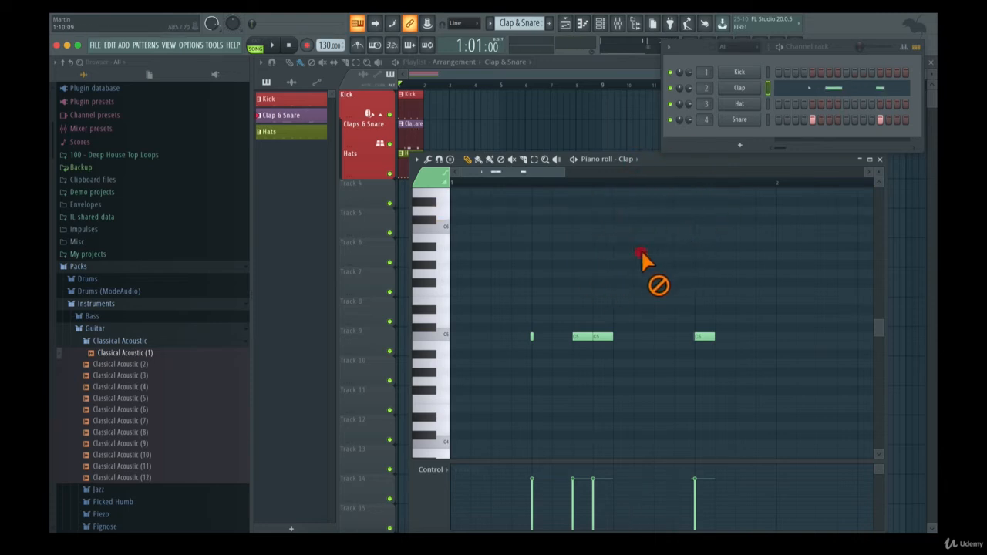
pyautogui.rightClick(602, 336)
pyautogui.rightClick(581, 336)
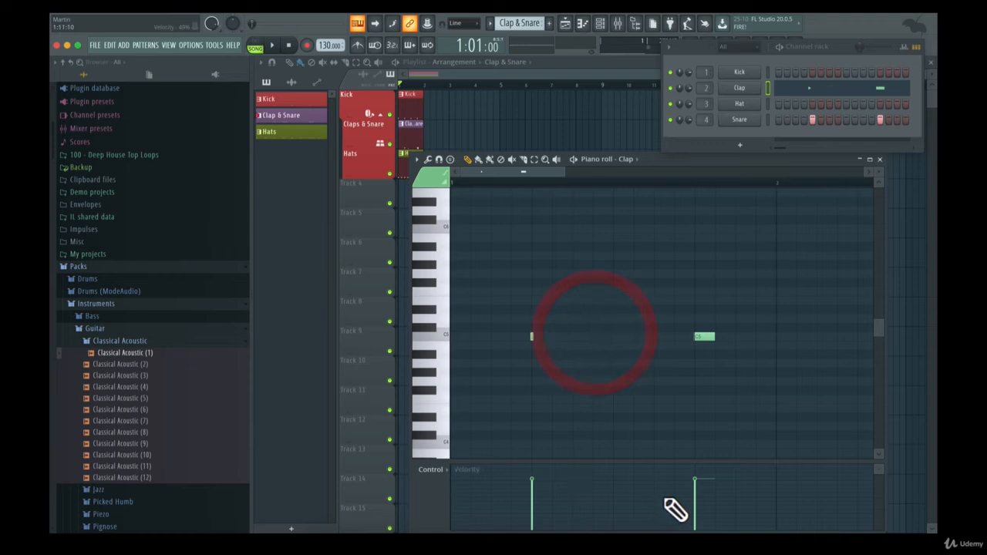
# - Add a one-step C5 clap note on beat 3, midway between the existing claps, and lower its velocity in the control lane
pyautogui.click(429, 470)
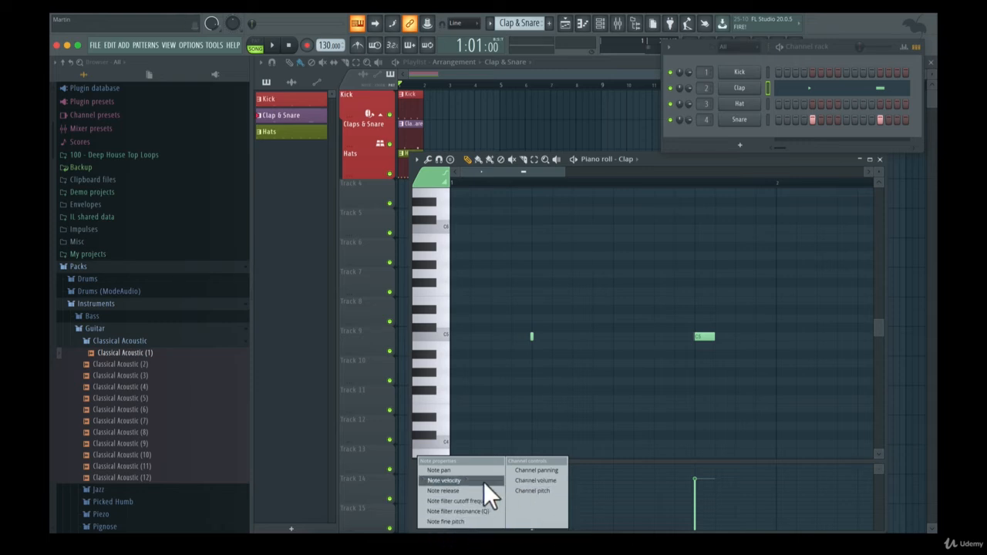
pyautogui.moveTo(685, 159); pyautogui.dragTo(530, 83)
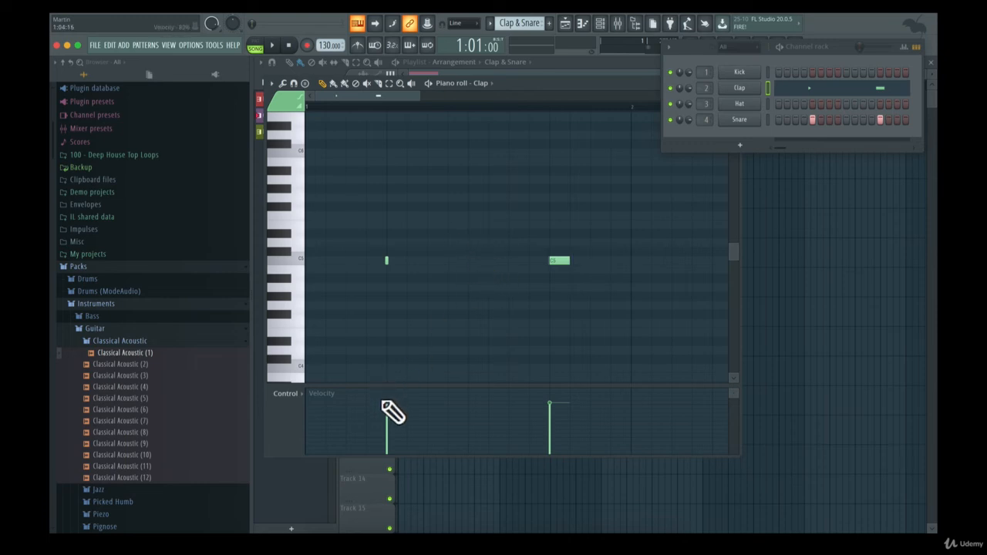
pyautogui.rightClick(472, 262)
pyautogui.click(472, 262)
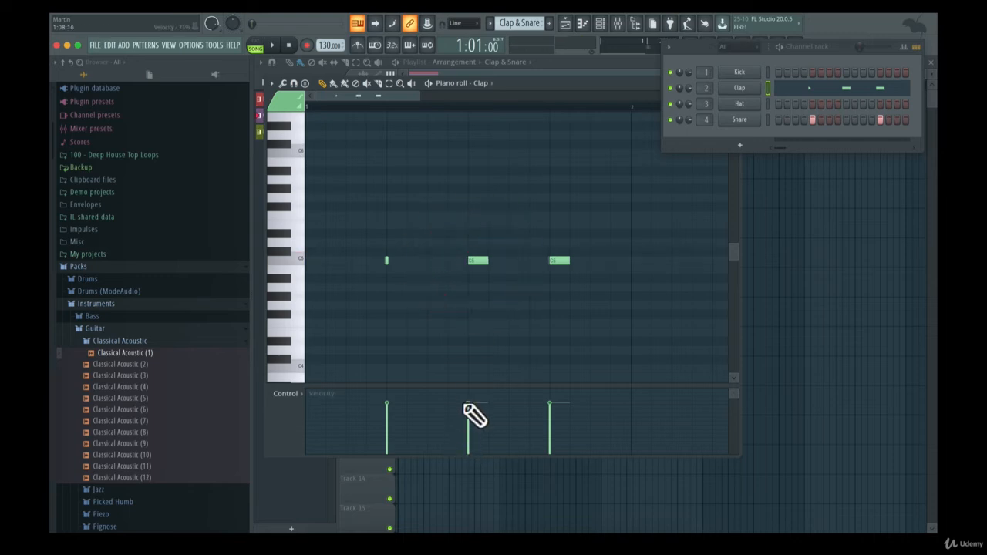
pyautogui.moveTo(469, 404); pyautogui.dragTo(468, 435)
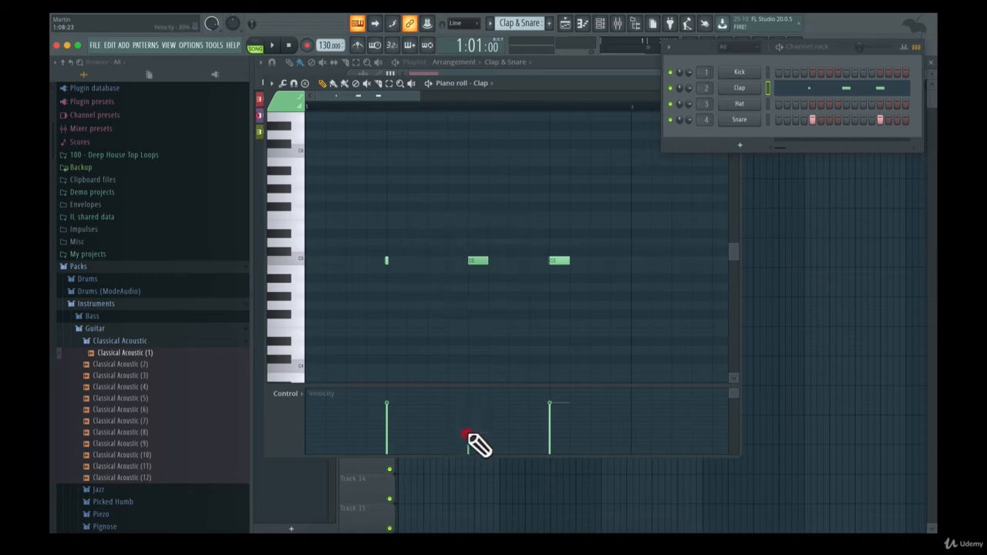
# - Delete the C5 clap note on beat 3 in the Clap piano roll and return to the playlist
pyautogui.rightClick(476, 261)
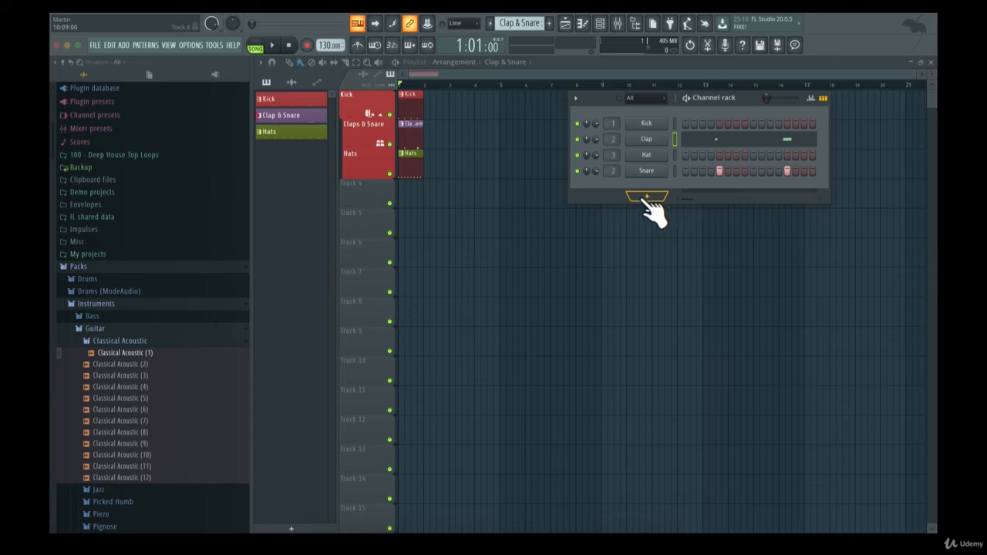
# - Add an FL Keys channel to the channel rack and move its plugin window clear of the playlist tracks
pyautogui.click(139, 44)
pyautogui.moveTo(175, 44)
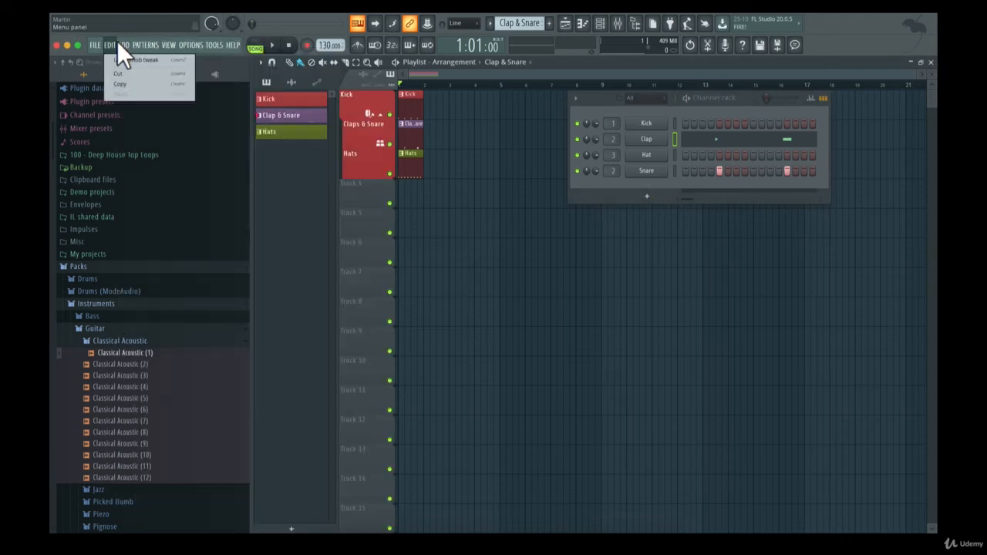
pyautogui.moveTo(123, 44)
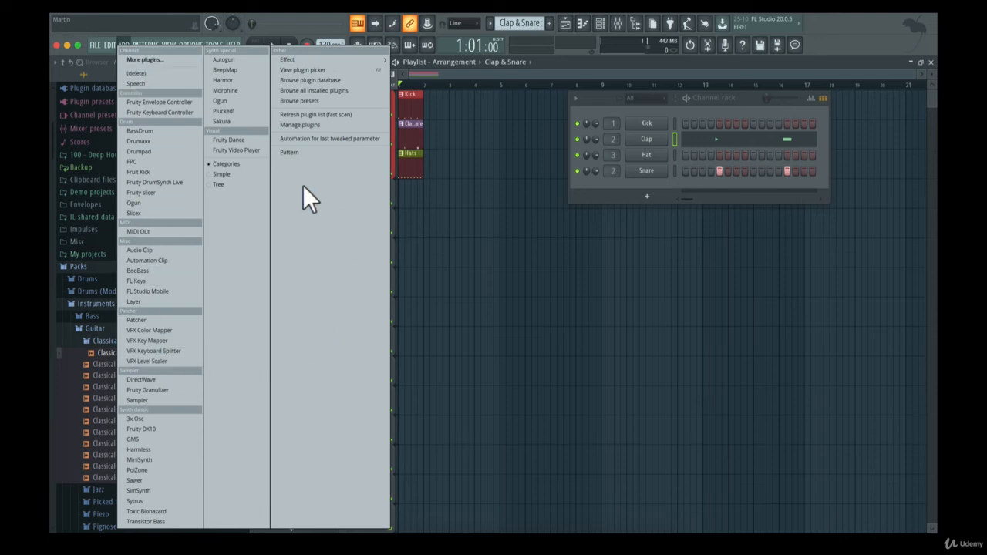
pyautogui.click(673, 100)
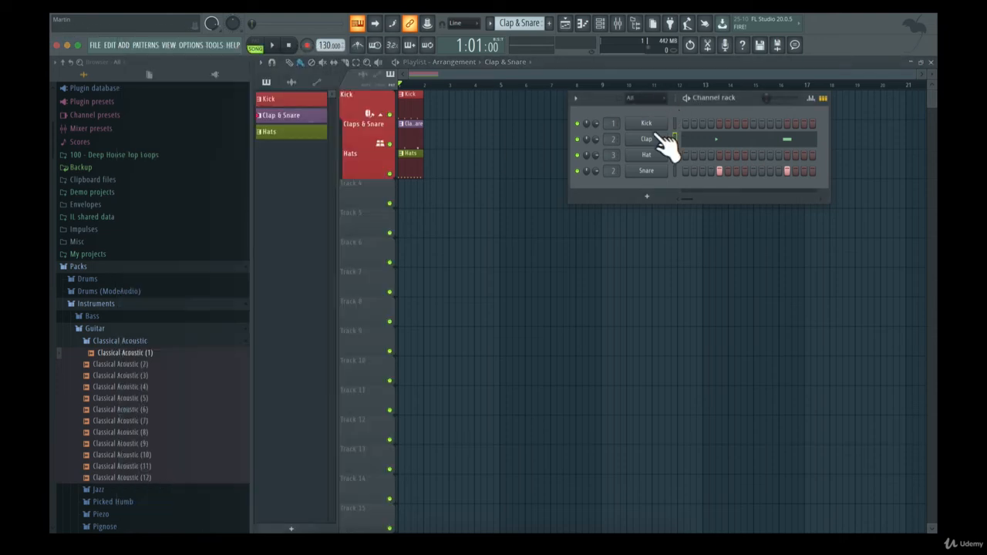
pyautogui.click(647, 196)
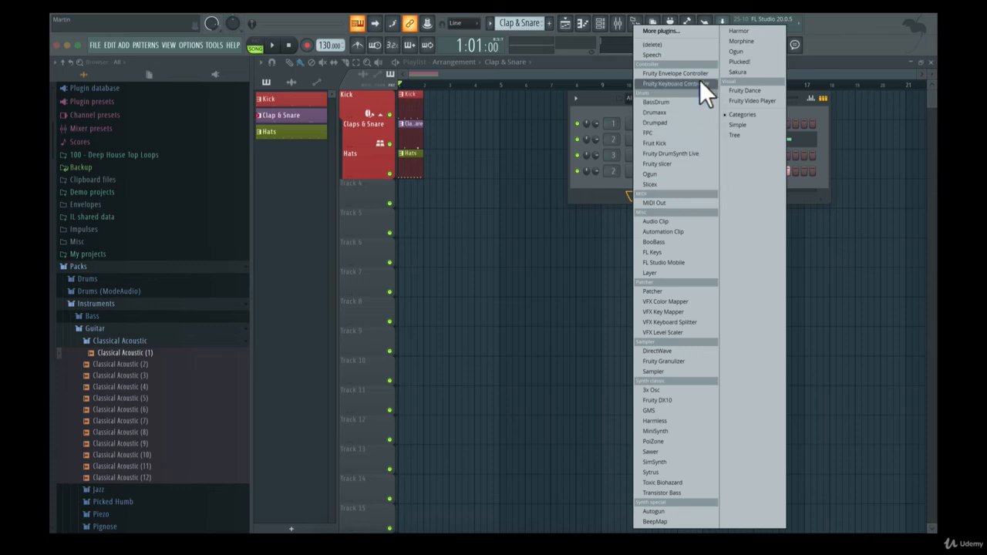
pyautogui.click(683, 250)
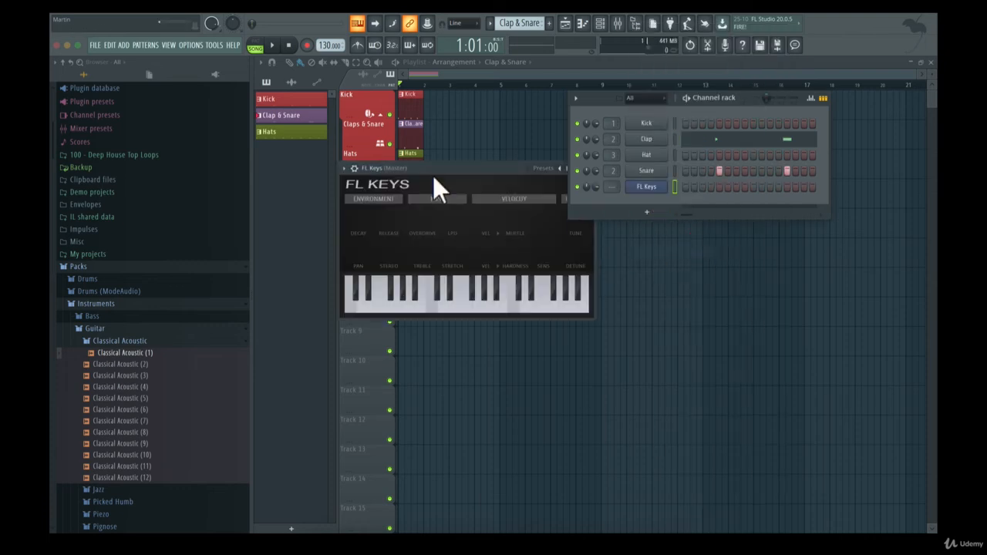
pyautogui.moveTo(422, 168); pyautogui.dragTo(570, 264)
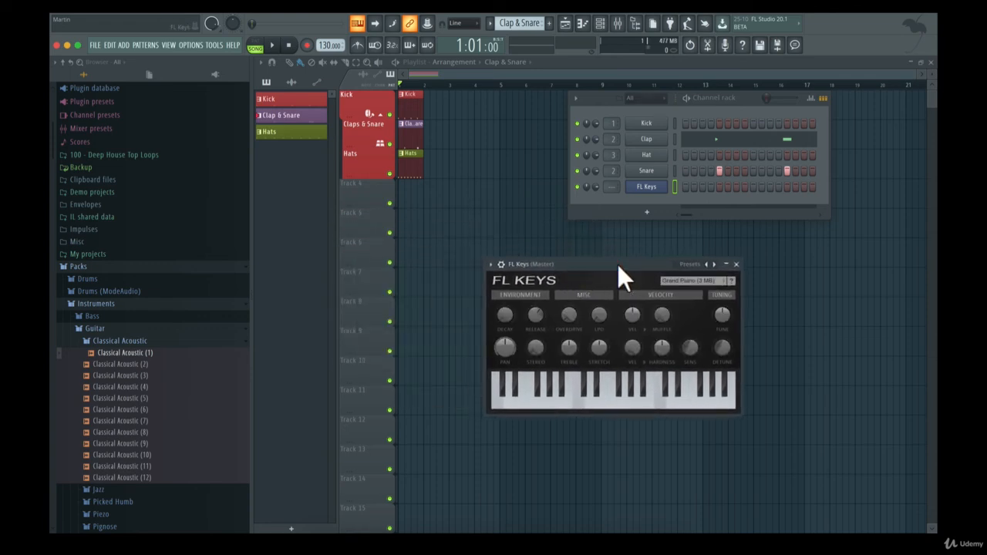
# - Audition the FL Keys piano sound by playing several different notes from the typing keyboard
pyautogui.press('s')
pyautogui.press('d')
pyautogui.press('g')
pyautogui.press('j')
pyautogui.press('l')
pyautogui.press(';')
# - Create a new pattern named Piano and assign it a colour from the palette
pyautogui.click(546, 23)
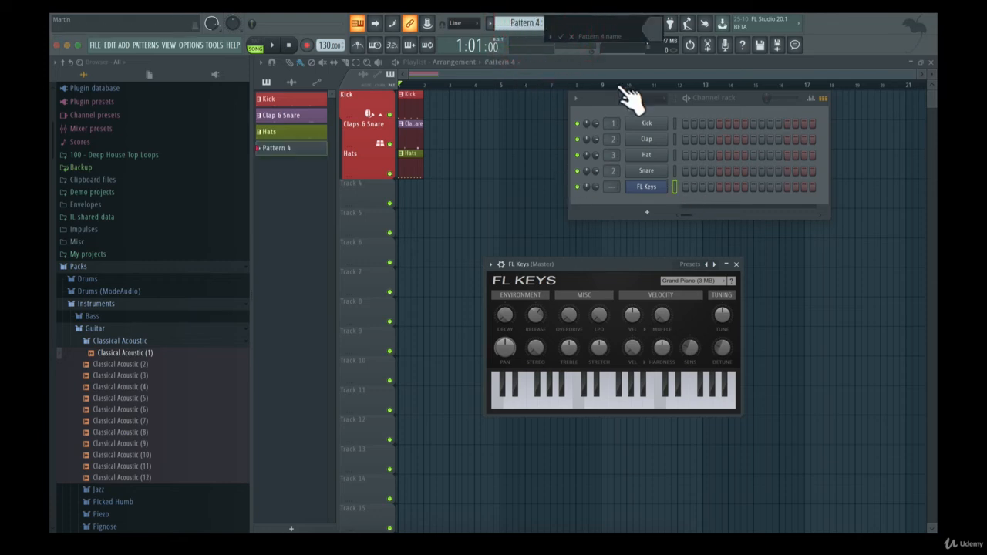
pyautogui.write('Piano')
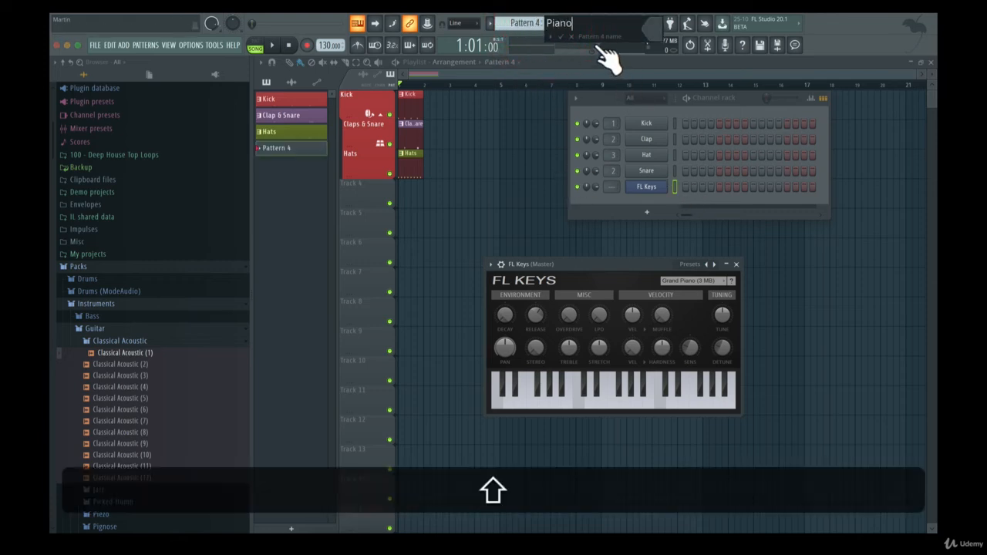
pyautogui.click(649, 28)
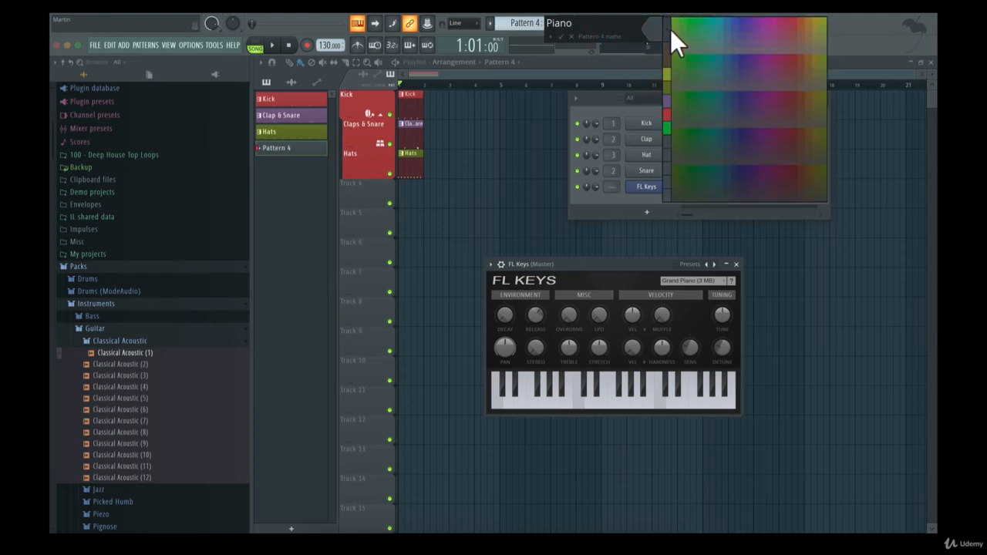
pyautogui.click(707, 122)
pyautogui.click(561, 36)
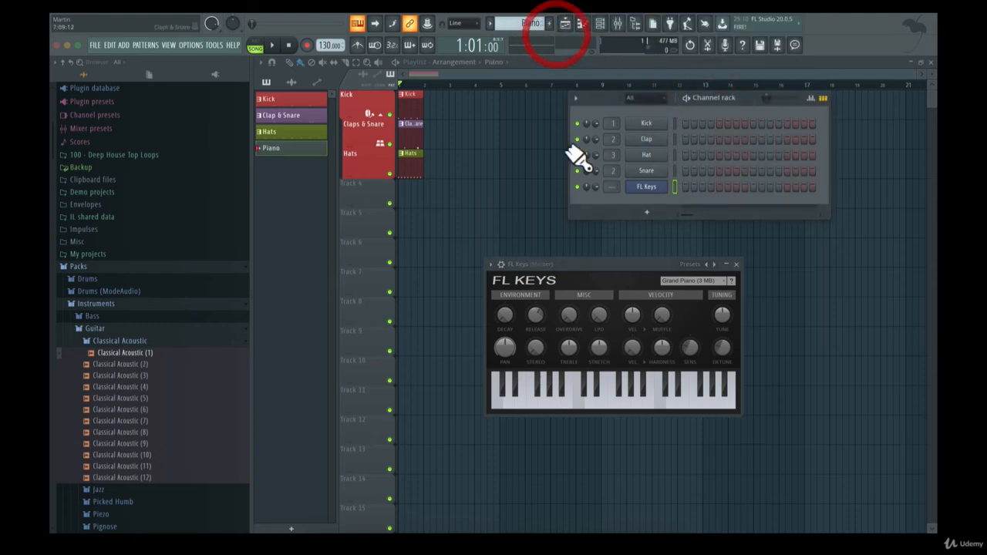
# - Place FL Keys steps on all four beats of the Piano pattern in the channel rack
pyautogui.click(686, 186)
pyautogui.click(720, 186)
pyautogui.click(754, 186)
pyautogui.click(786, 186)
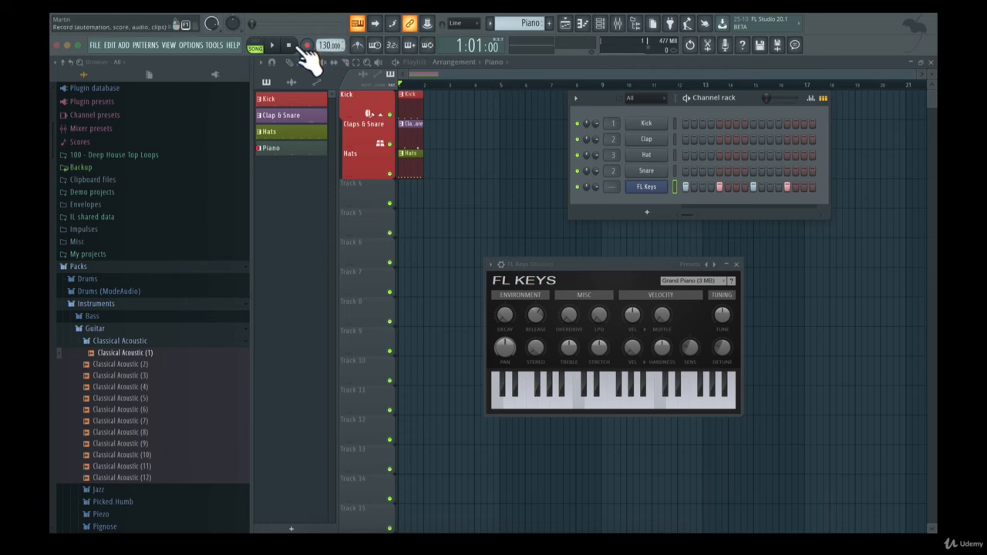
# - Switch playback from song to pattern mode and listen briefly to the Piano pattern
pyautogui.click(258, 43)
pyautogui.click(272, 46)
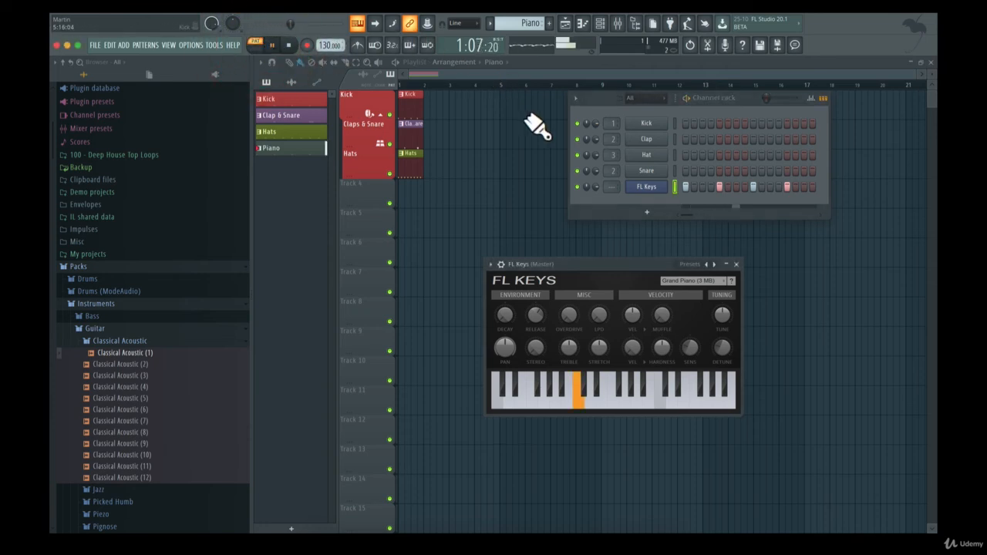
pyautogui.press('space')
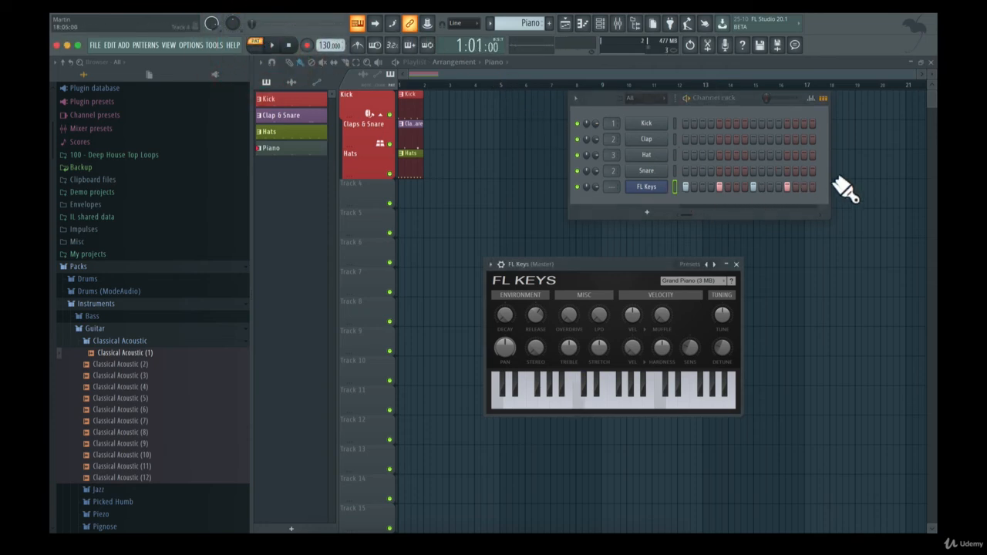
# - Clear the FL Keys steps and open the channel's piano roll maximized, with the channel rack moved aside
pyautogui.rightClick(654, 186)
pyautogui.click(677, 189)
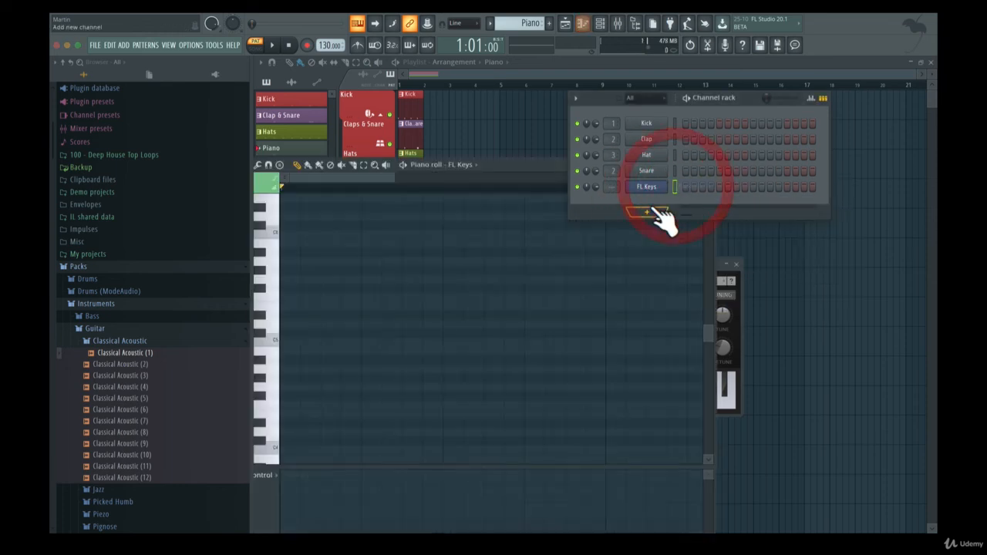
pyautogui.moveTo(519, 162); pyautogui.dragTo(533, 93)
pyautogui.moveTo(607, 104); pyautogui.dragTo(937, 297)
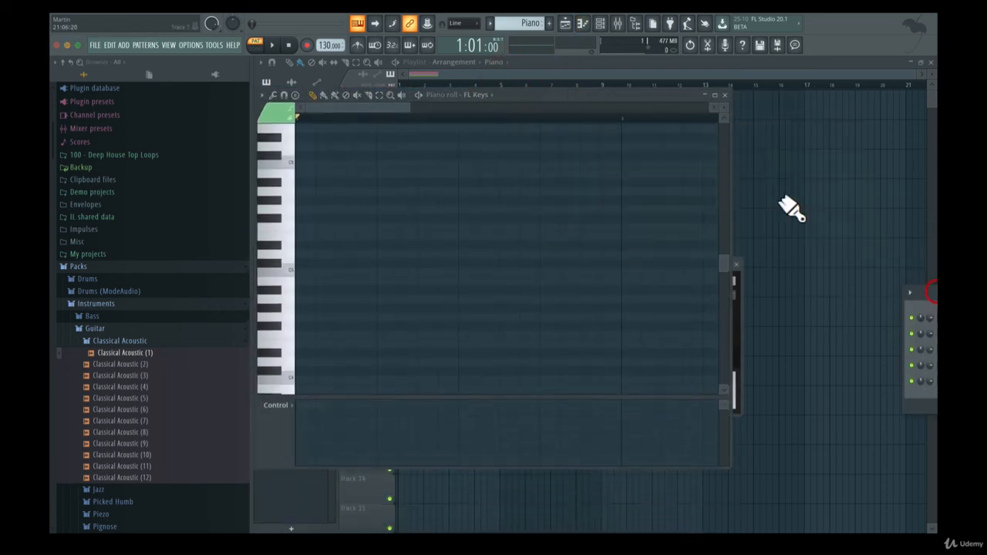
pyautogui.doubleClick(642, 95)
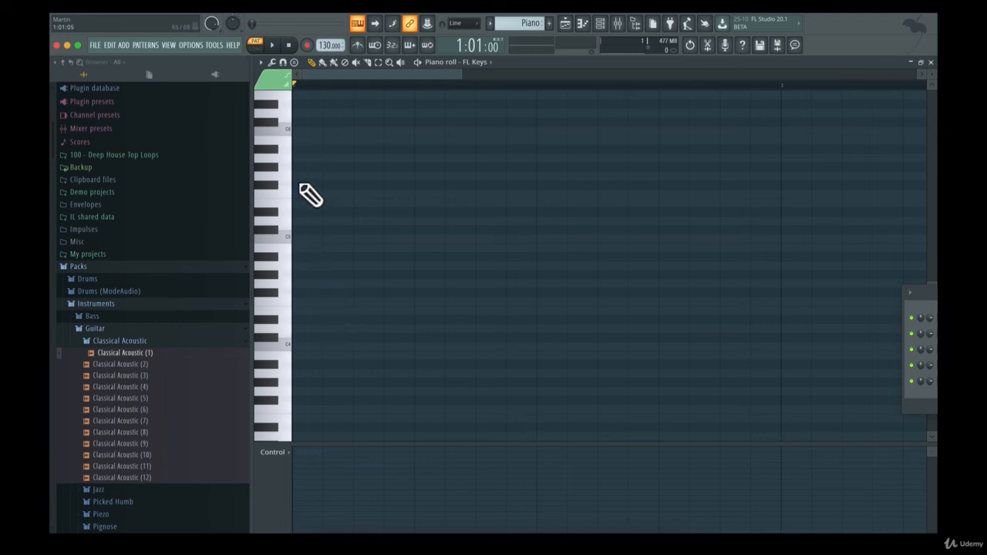
# - Stack one-step C5, D5 and E5 notes at the start of bar 1 and play them back
pyautogui.click(299, 239)
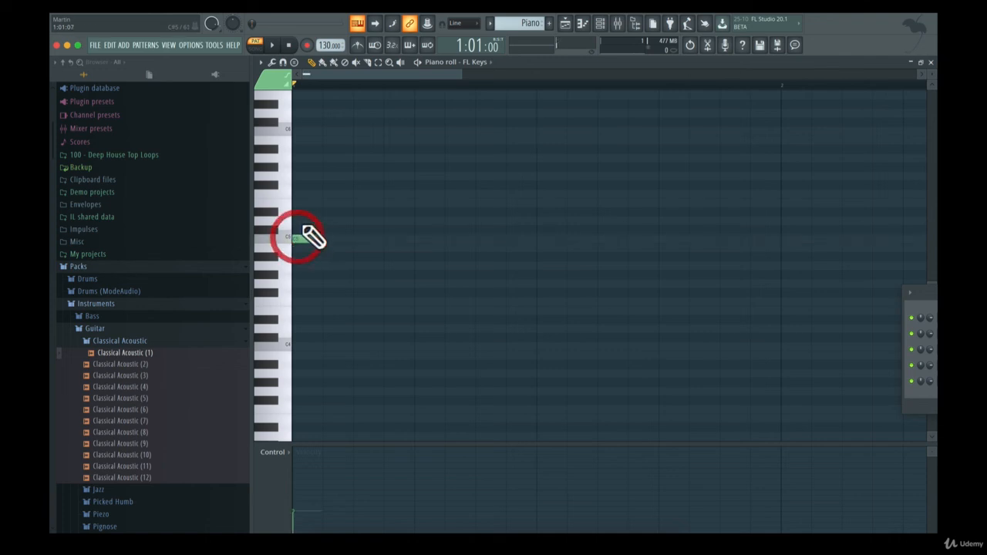
pyautogui.click(299, 222)
pyautogui.click(300, 204)
pyautogui.press('space')
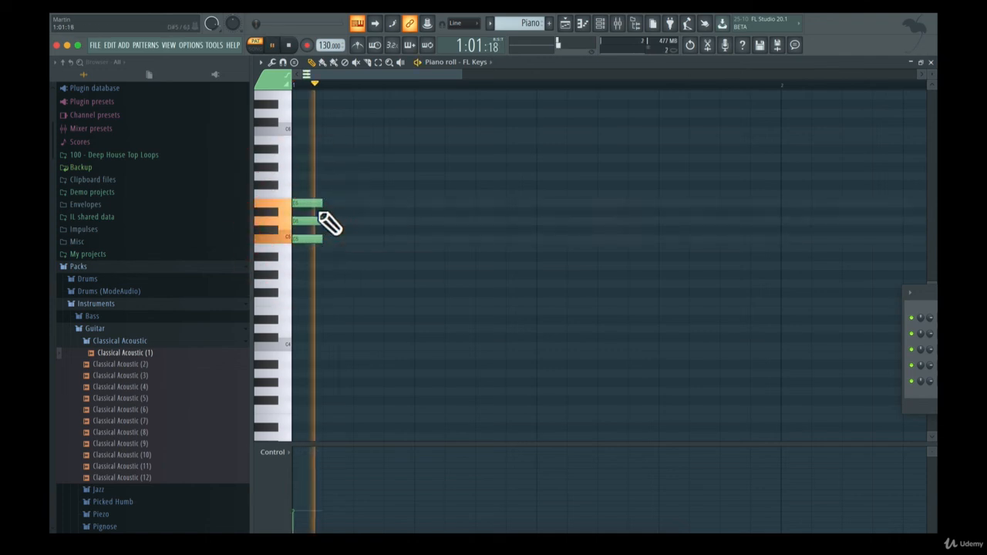
pyautogui.press('space')
# - Try a C#5 note between the C5 and D5 notes at the start of bar 1 and delete it
pyautogui.moveTo(302, 249); pyautogui.dragTo(303, 235)
pyautogui.rightClick(304, 232)
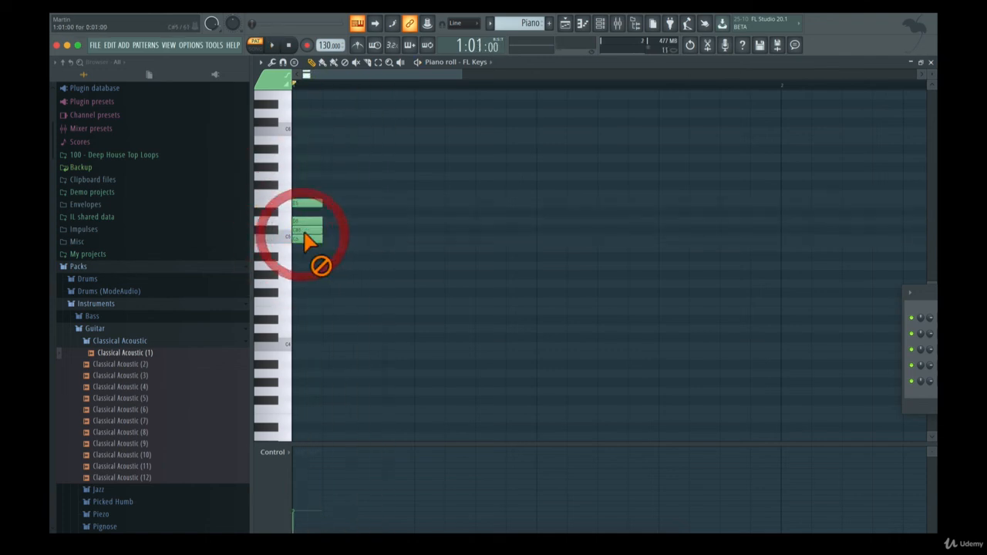